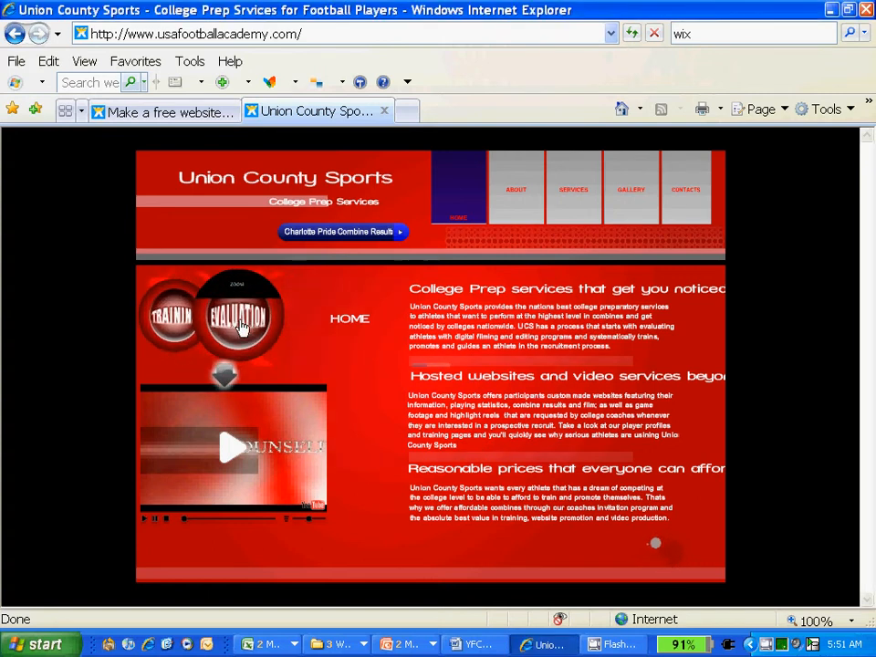
- View the enlarged Evaluation carousel image on the Union County Sports home page and play the page's video
{"action": "left_click", "coordinate": [240, 325]}
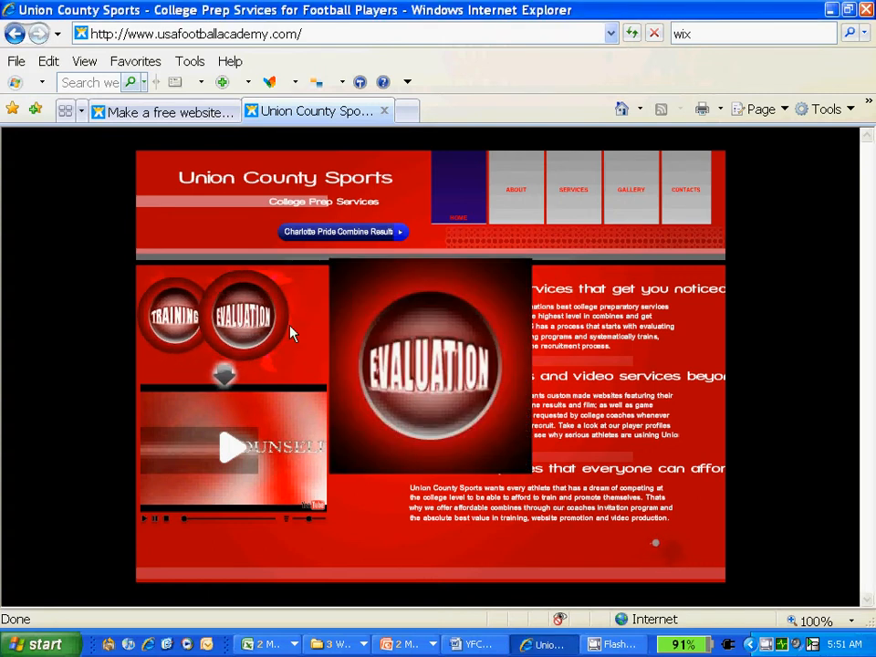
{"action": "left_click", "coordinate": [423, 387]}
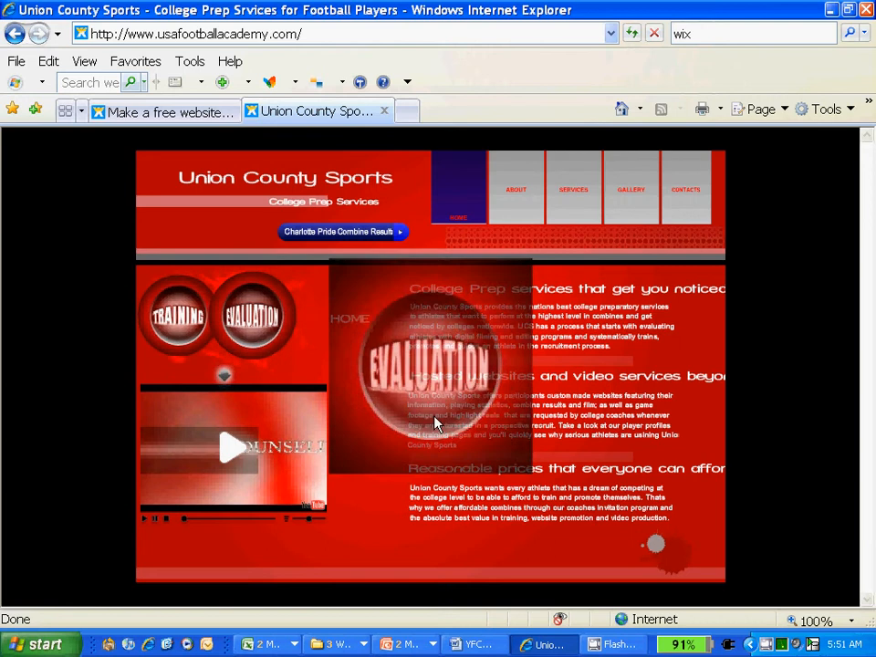
{"action": "left_click", "coordinate": [229, 452]}
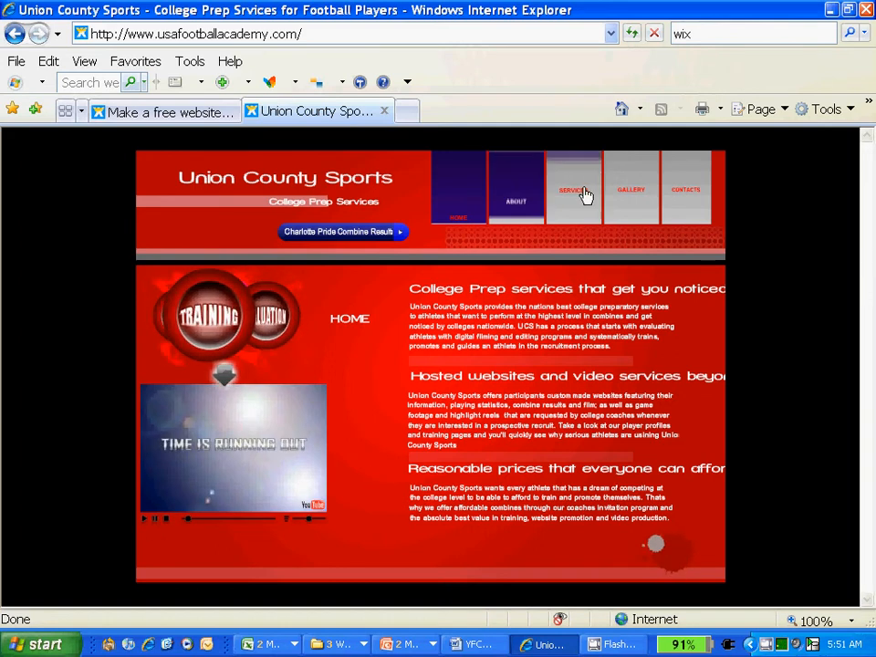
- Browse the site's Contacts, Gallery and About pages, viewing the invitation request form and the Sun Valley image
{"action": "left_click", "coordinate": [685, 194]}
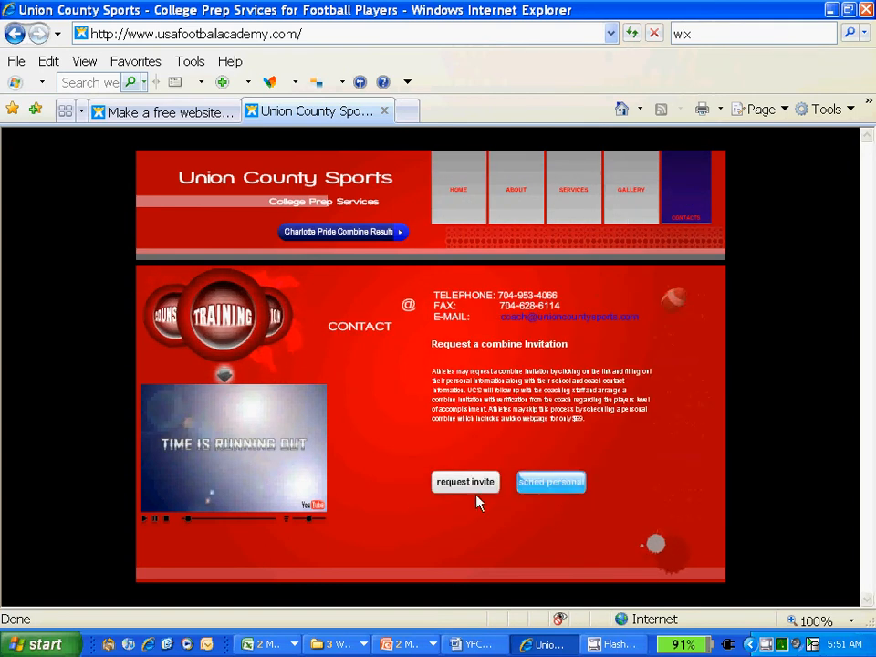
{"action": "left_click", "coordinate": [475, 491]}
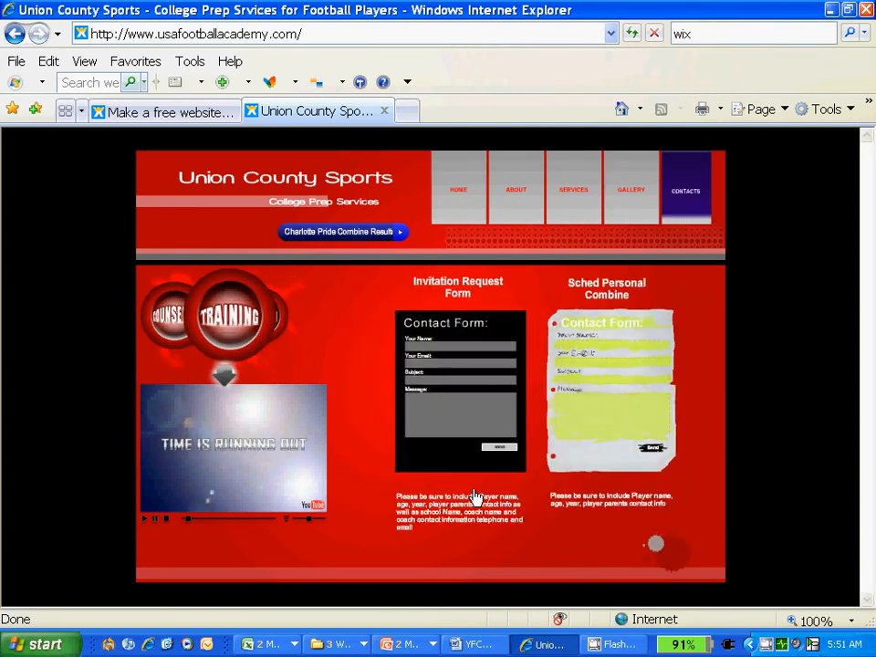
{"action": "left_click", "coordinate": [620, 195]}
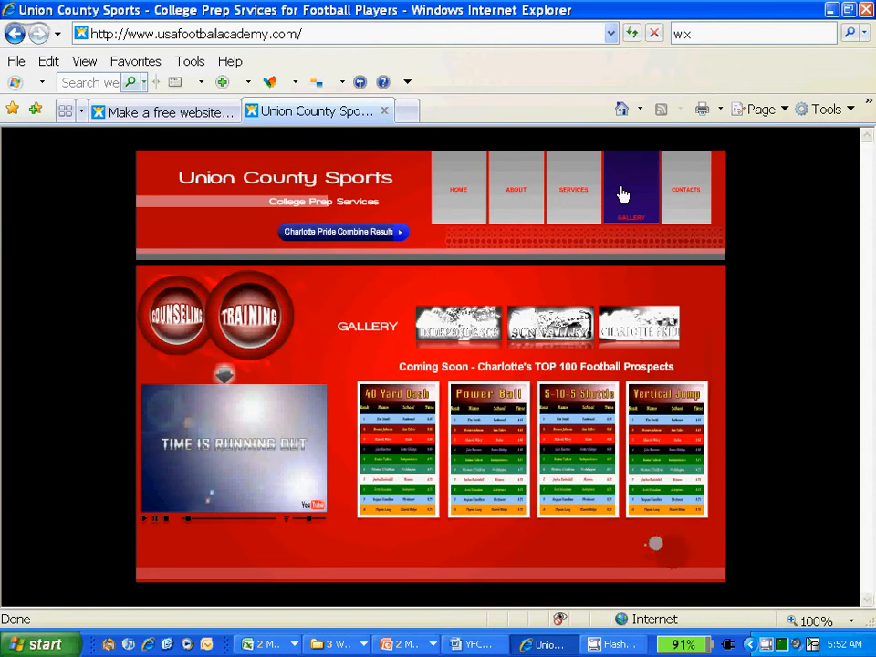
{"action": "left_click", "coordinate": [531, 338]}
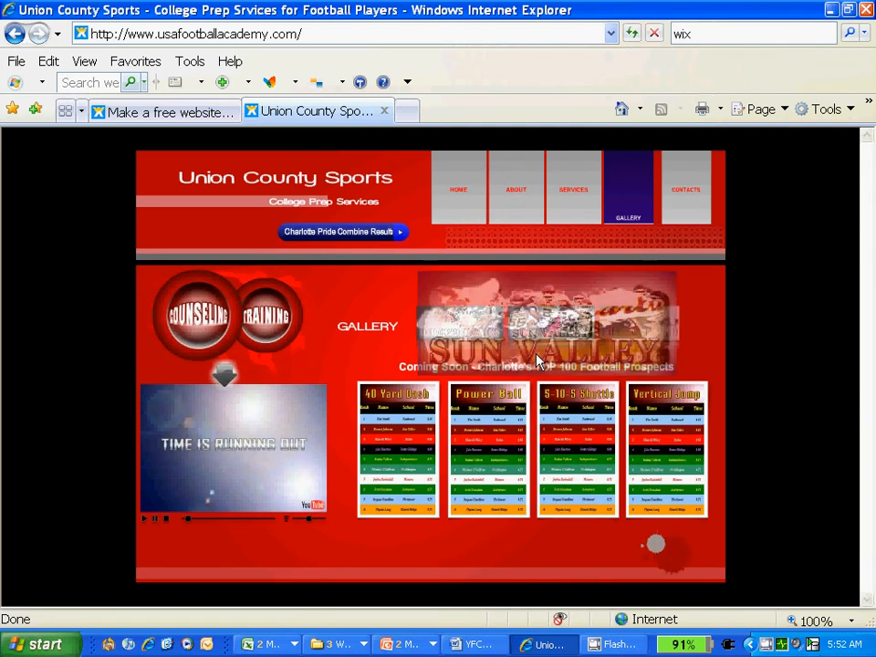
{"action": "left_click", "coordinate": [534, 195]}
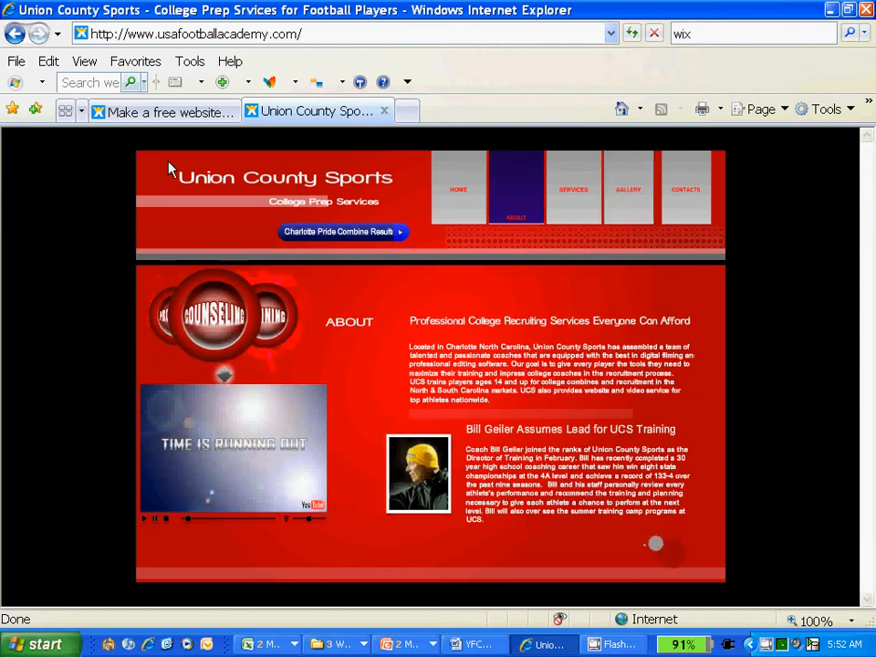
- Switch to the Wix account page, examine the sample websites under Explore and return to My Account
{"action": "left_click", "coordinate": [175, 113]}
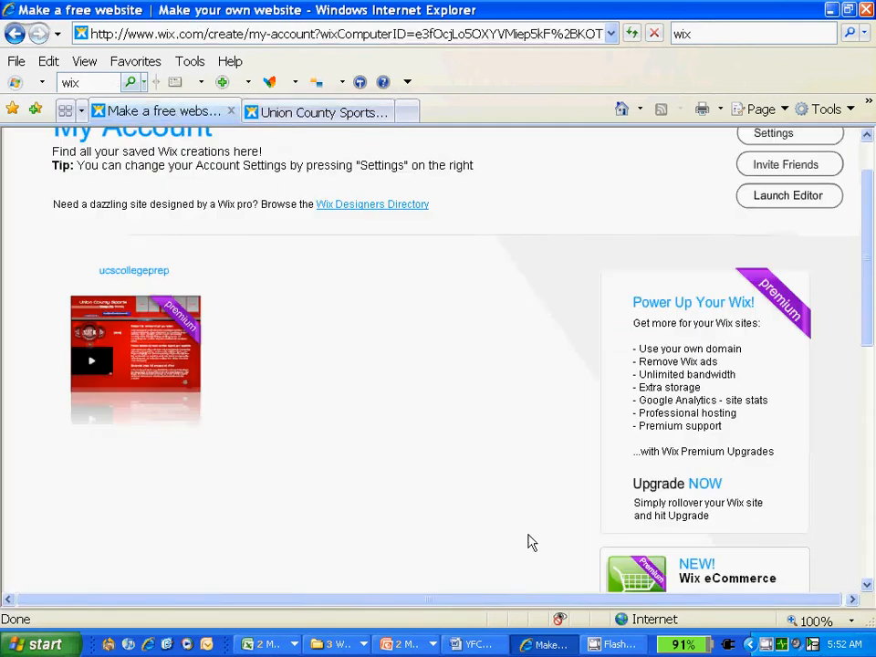
{"action": "scroll", "coordinate": [503, 472], "scroll_direction": "up", "scroll_amount": 2}
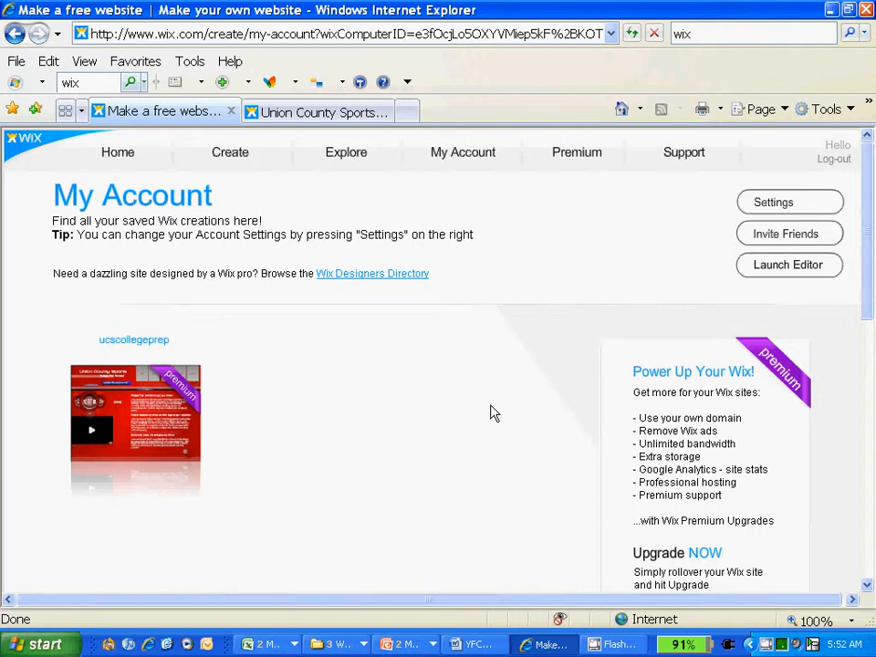
{"action": "left_click", "coordinate": [332, 157]}
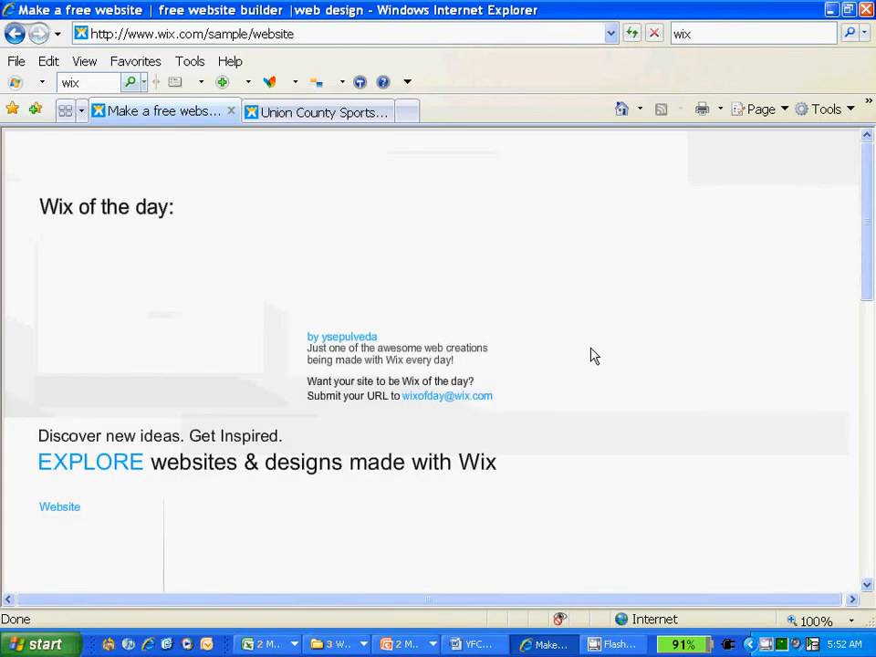
{"action": "scroll", "coordinate": [591, 355], "scroll_direction": "down", "scroll_amount": 3}
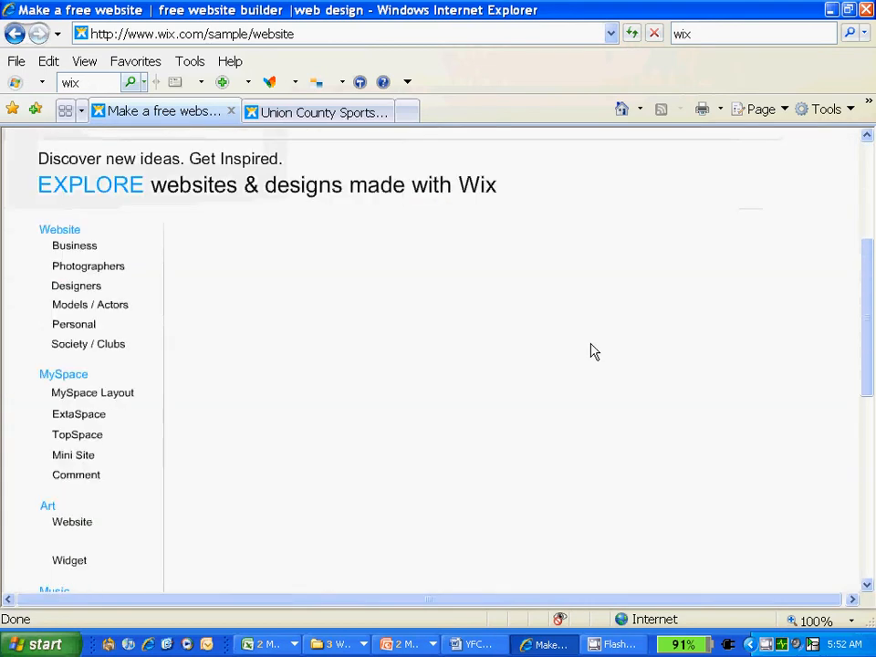
{"action": "scroll", "coordinate": [627, 332], "scroll_direction": "down", "scroll_amount": 1}
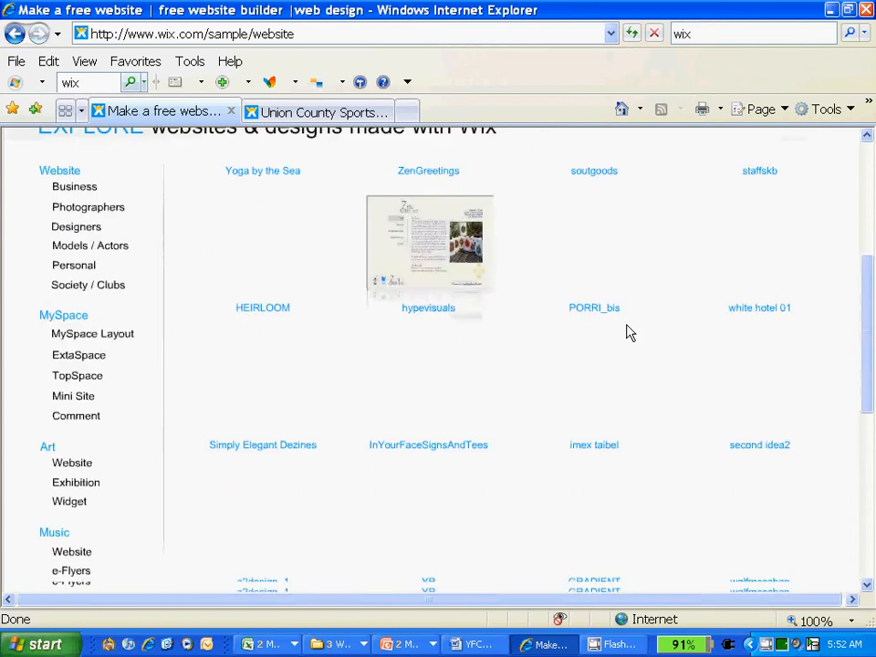
{"action": "scroll", "coordinate": [627, 332], "scroll_direction": "down", "scroll_amount": 3}
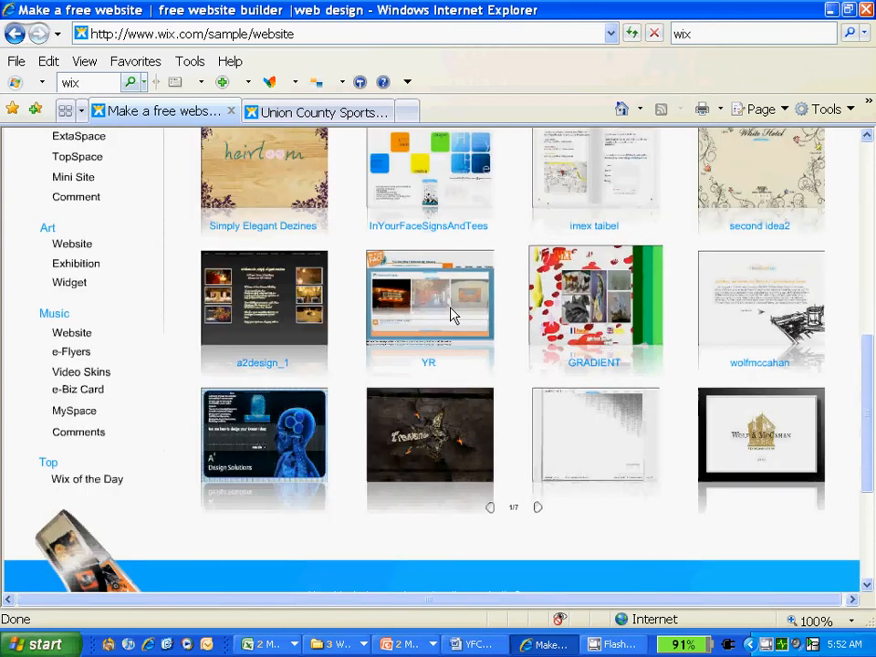
{"action": "scroll", "coordinate": [450, 314], "scroll_direction": "up", "scroll_amount": 3}
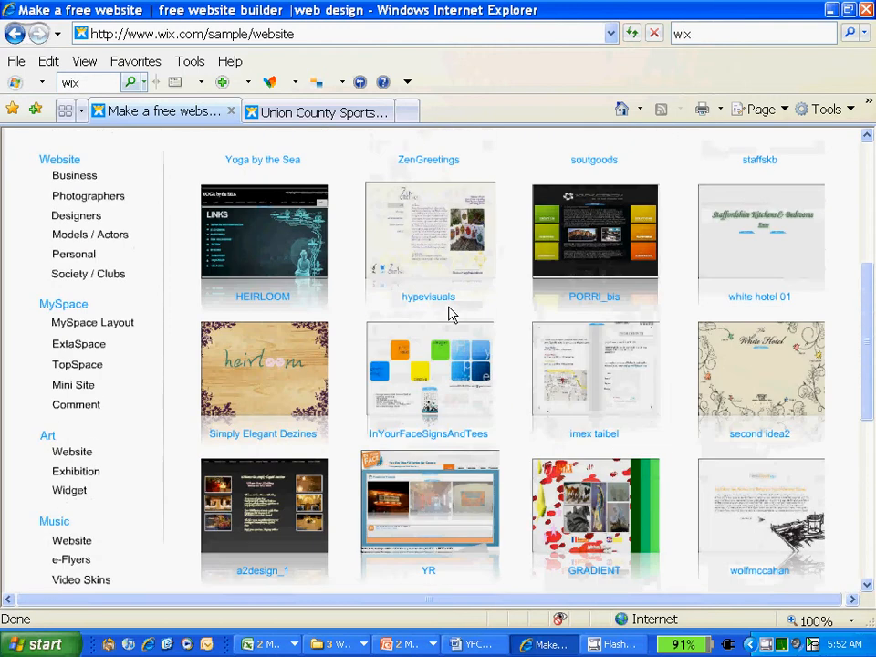
{"action": "mouse_move", "coordinate": [450, 315]}
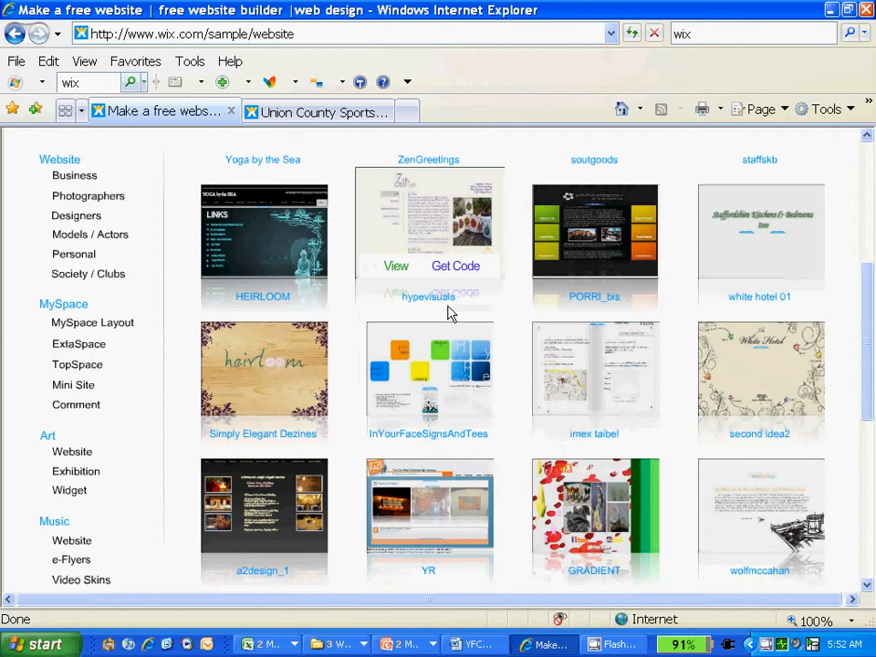
{"action": "left_click", "coordinate": [14, 36]}
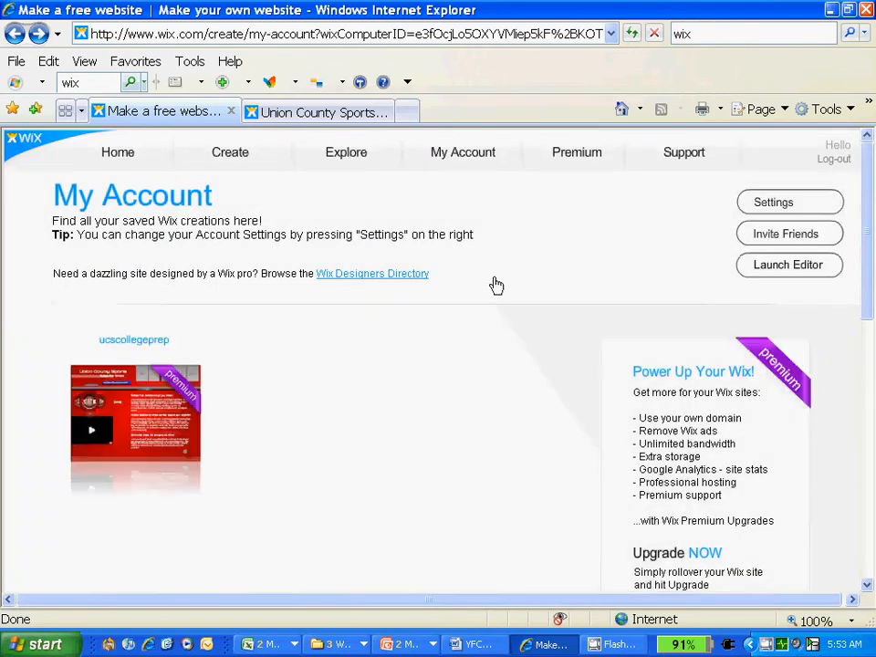
- Open the ucscollegeprep site for editing and close the editor tutorials window
{"action": "mouse_move", "coordinate": [116, 412]}
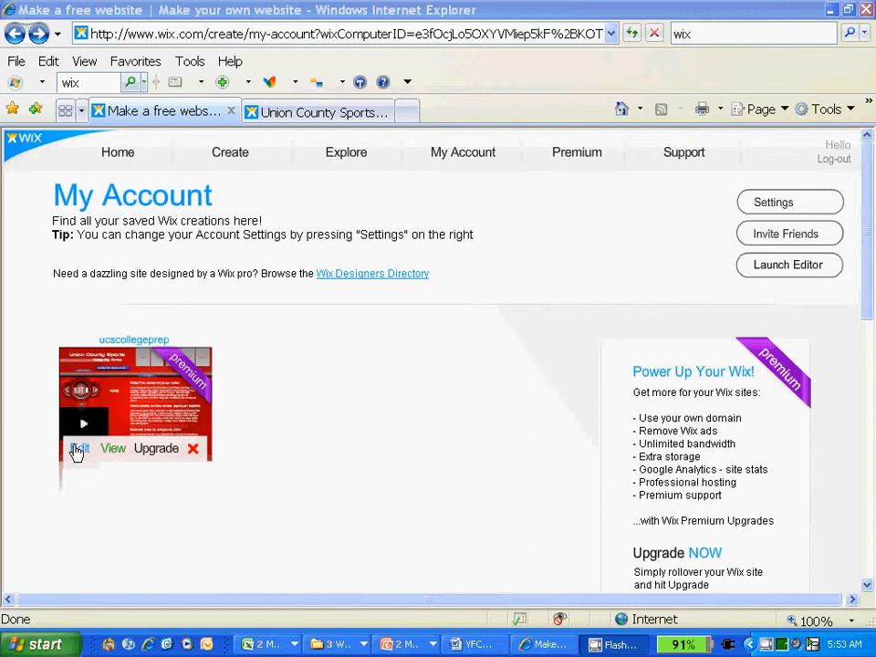
{"action": "left_click", "coordinate": [77, 450]}
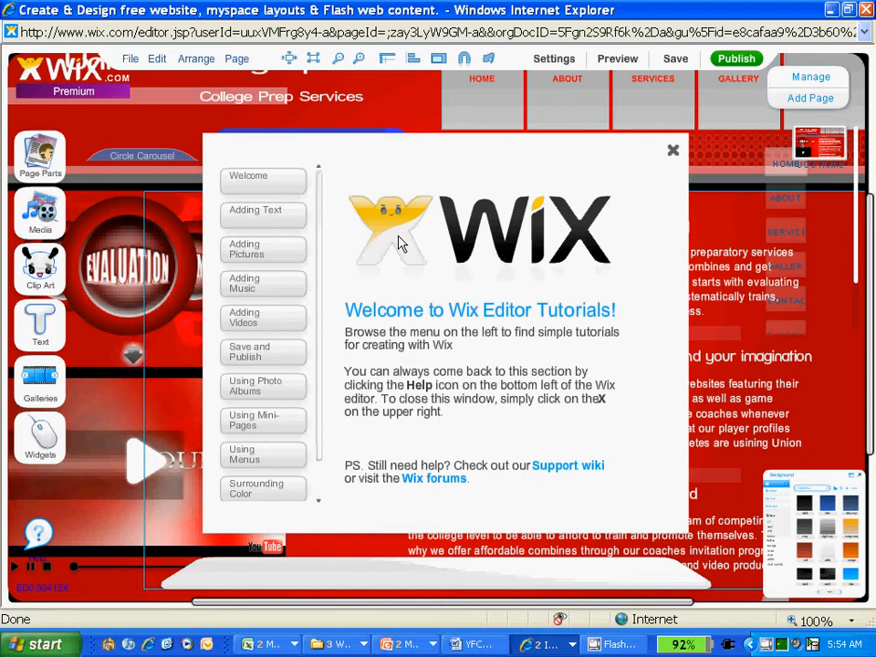
{"action": "left_click", "coordinate": [672, 151]}
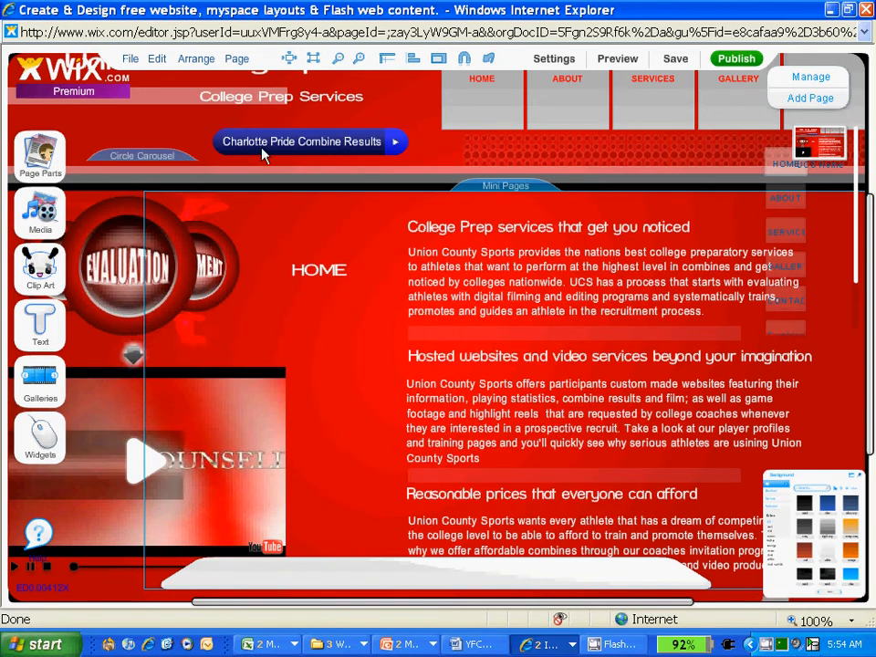
- Examine how the home page is built by selecting its mini pages, first body paragraph and circle carousel
{"action": "left_click", "coordinate": [508, 187]}
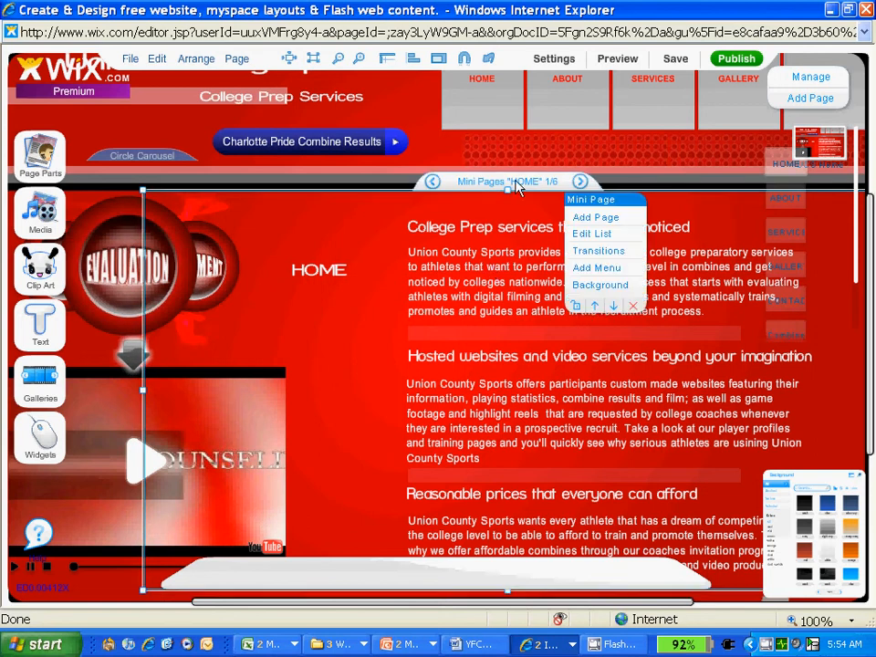
{"action": "left_click", "coordinate": [547, 269]}
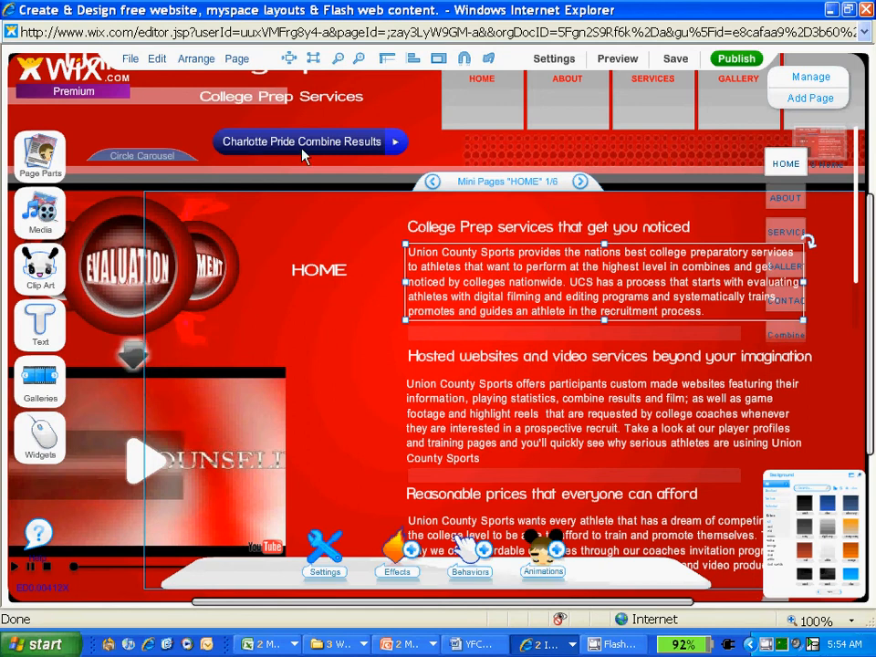
{"action": "left_click", "coordinate": [127, 264]}
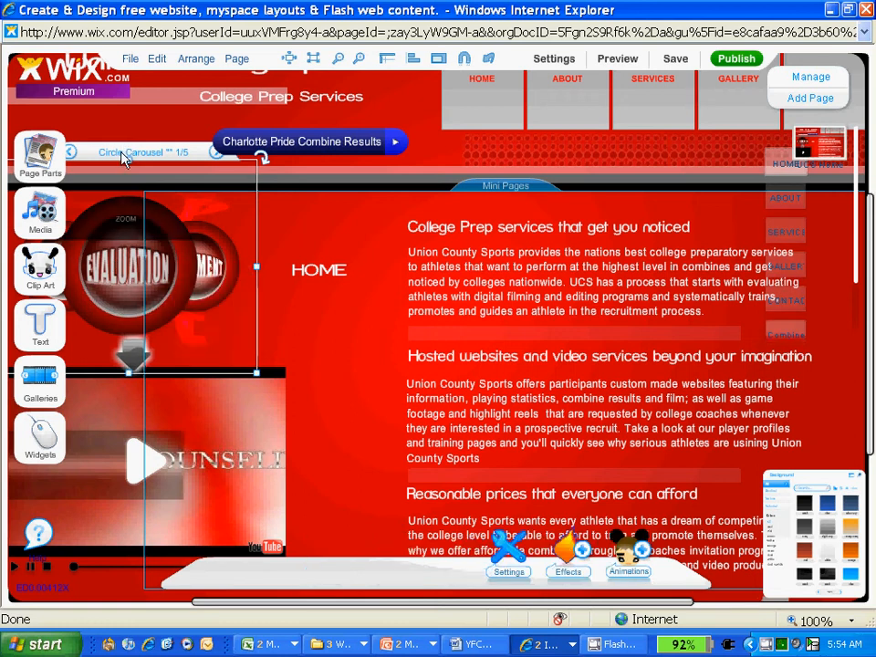
{"action": "left_click", "coordinate": [41, 162]}
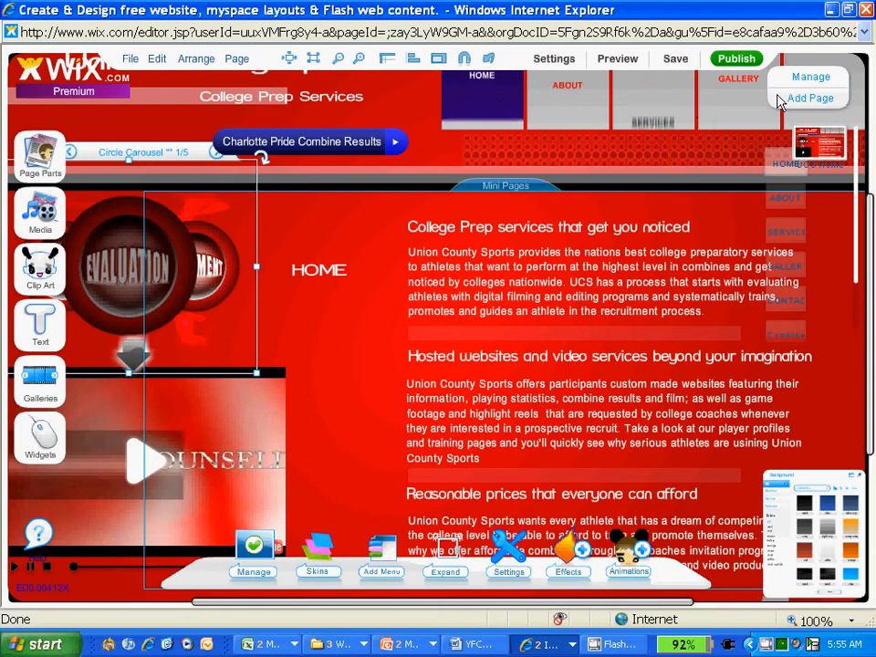
{"action": "mouse_move", "coordinate": [41, 162]}
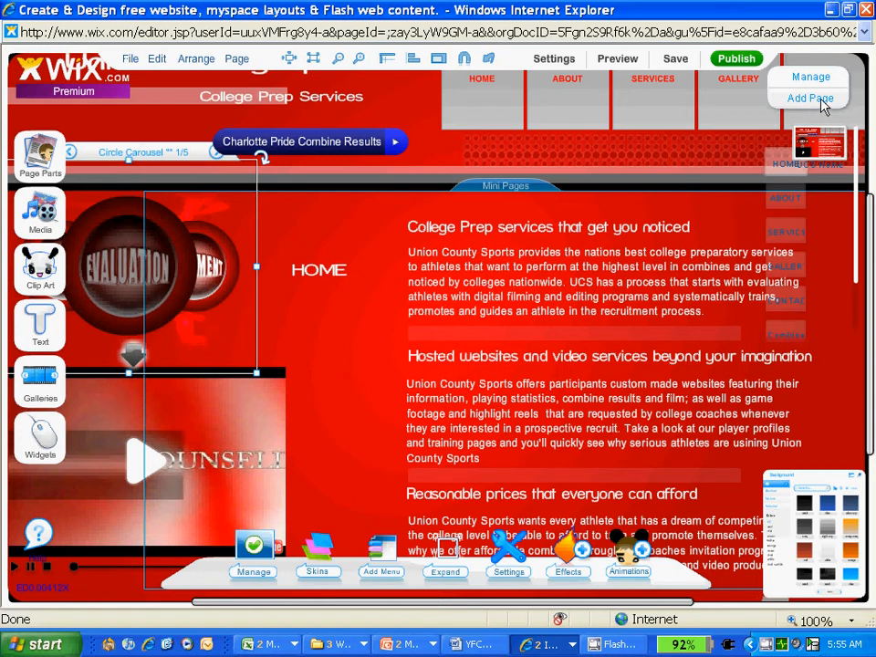
- Add a new page to the site and give it the Blue background
{"action": "left_click", "coordinate": [819, 102]}
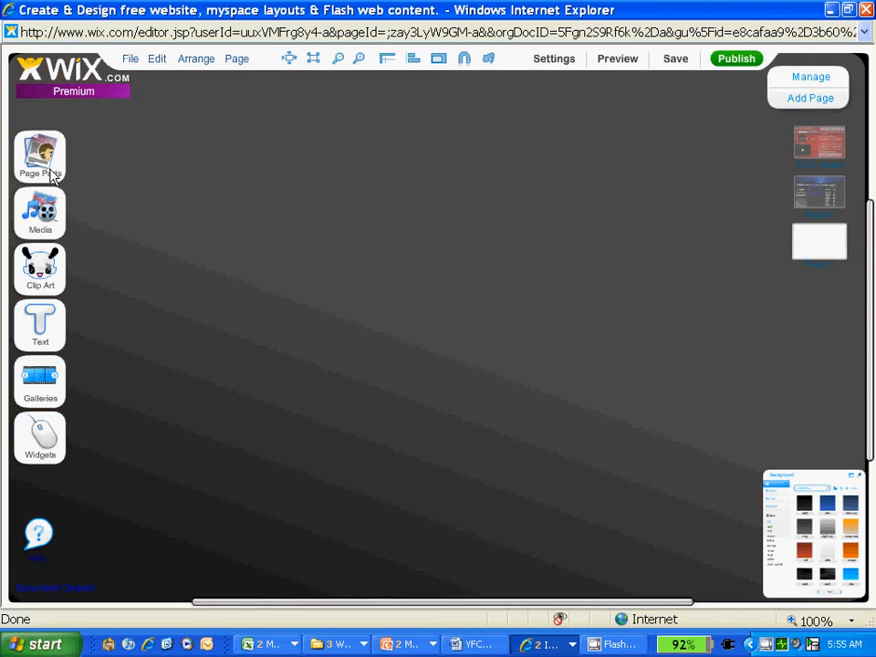
{"action": "left_click", "coordinate": [84, 163]}
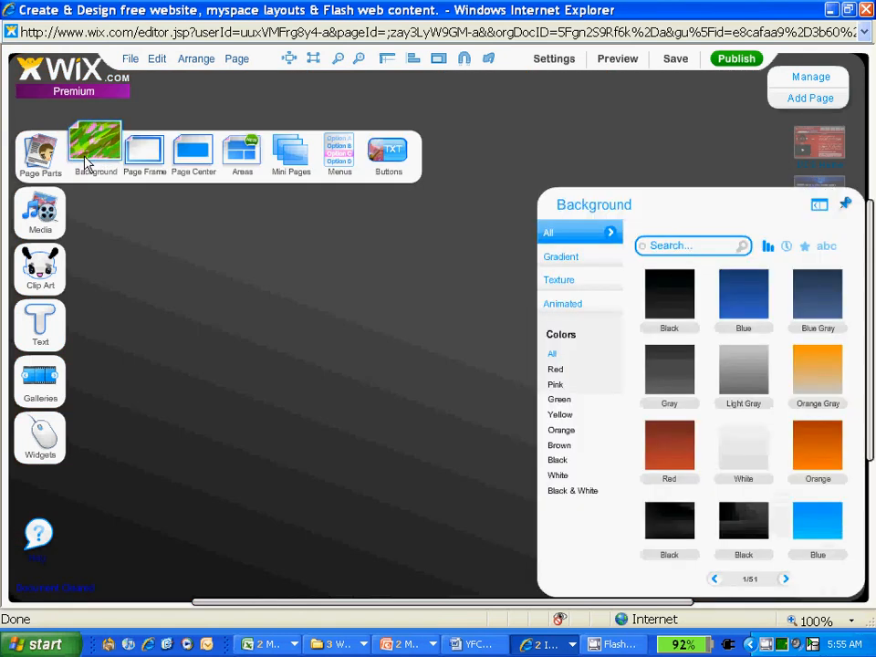
{"action": "left_click", "coordinate": [756, 285]}
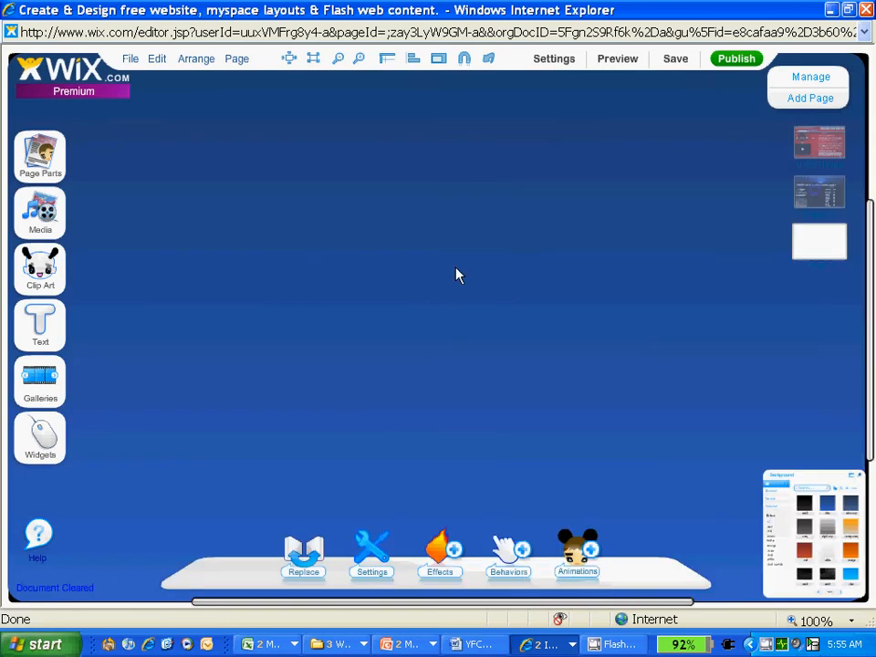
- Add the Scribble page frame to the new blue page
{"action": "mouse_move", "coordinate": [34, 173]}
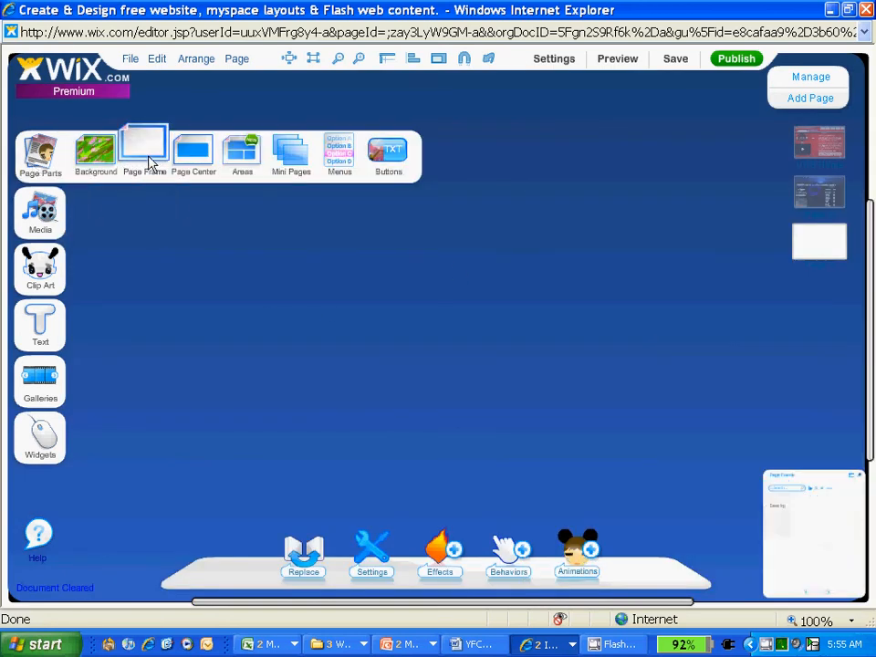
{"action": "left_click", "coordinate": [148, 161]}
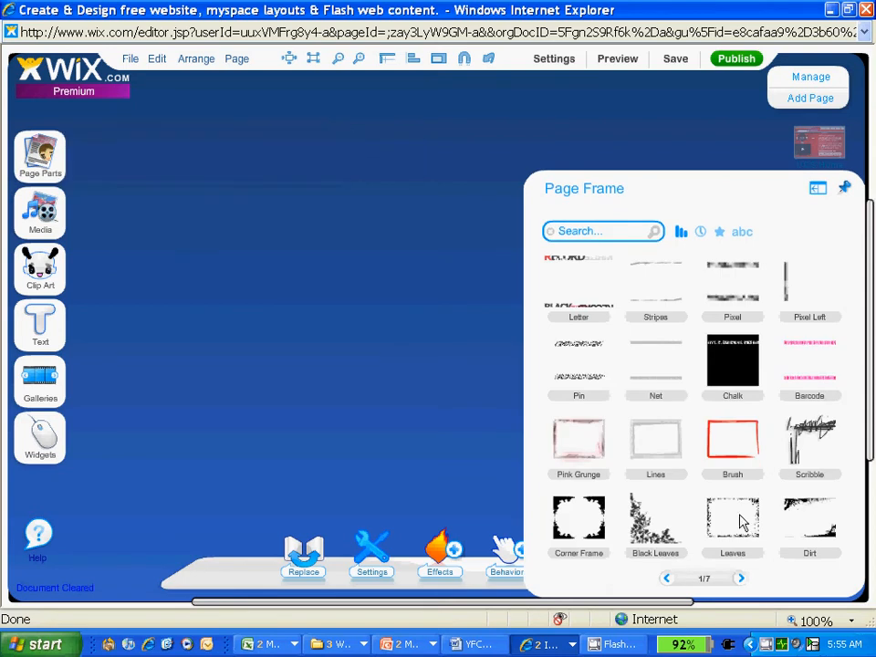
{"action": "left_click", "coordinate": [797, 442]}
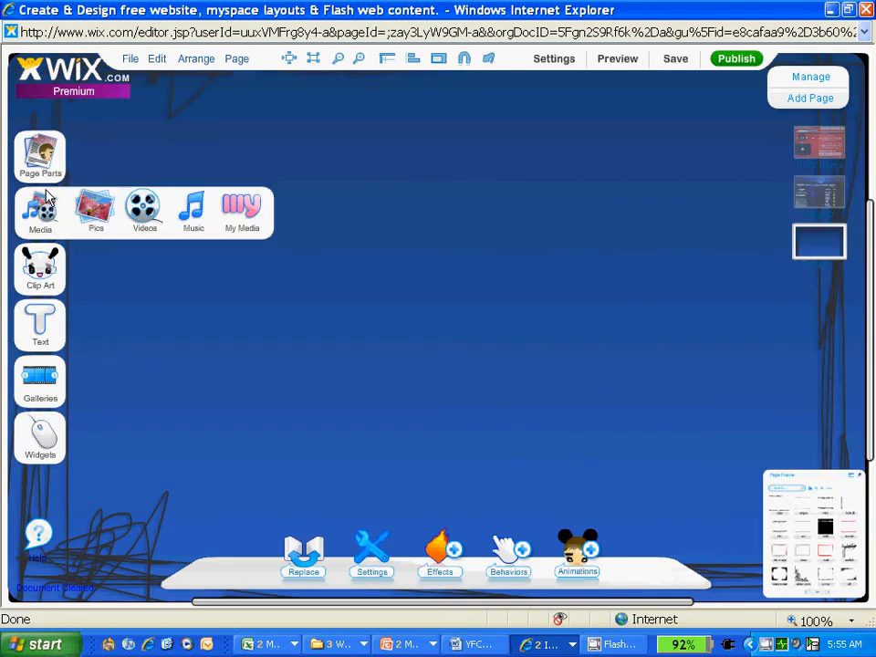
- Try the Striped page center on the new page and cut it from the page
{"action": "mouse_move", "coordinate": [41, 163]}
{"action": "left_click", "coordinate": [202, 155]}
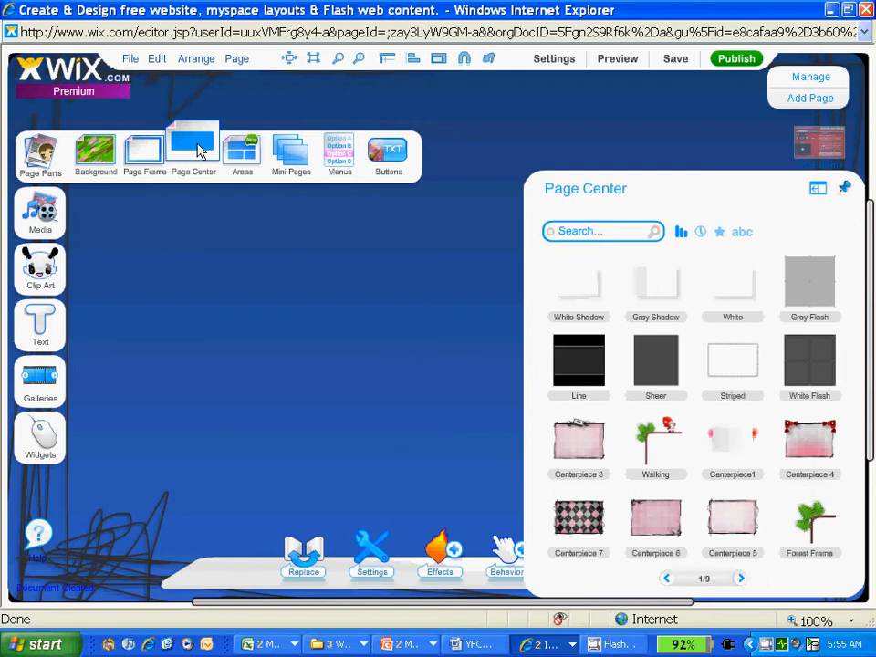
{"action": "left_click", "coordinate": [739, 366]}
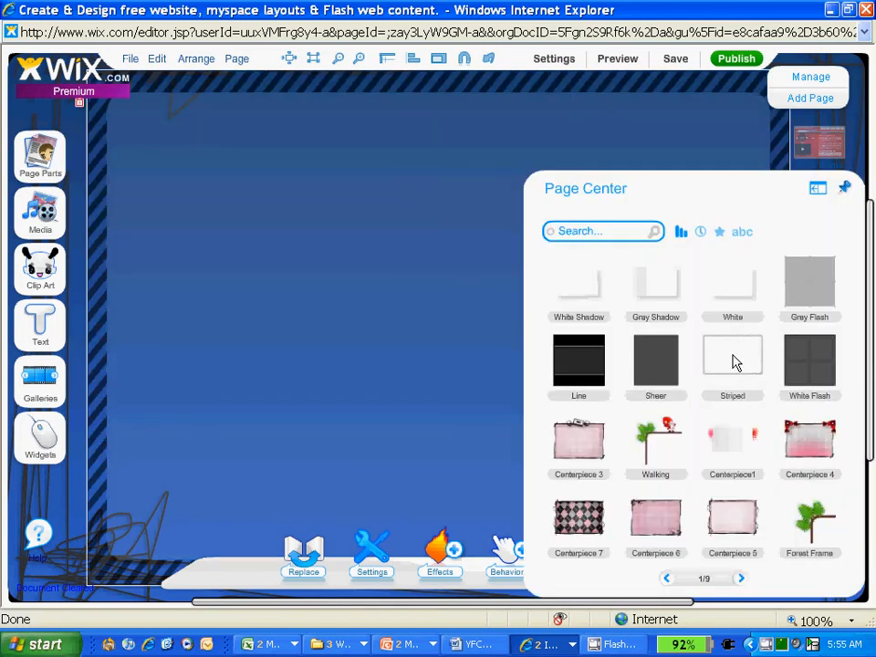
{"action": "right_click", "coordinate": [88, 114]}
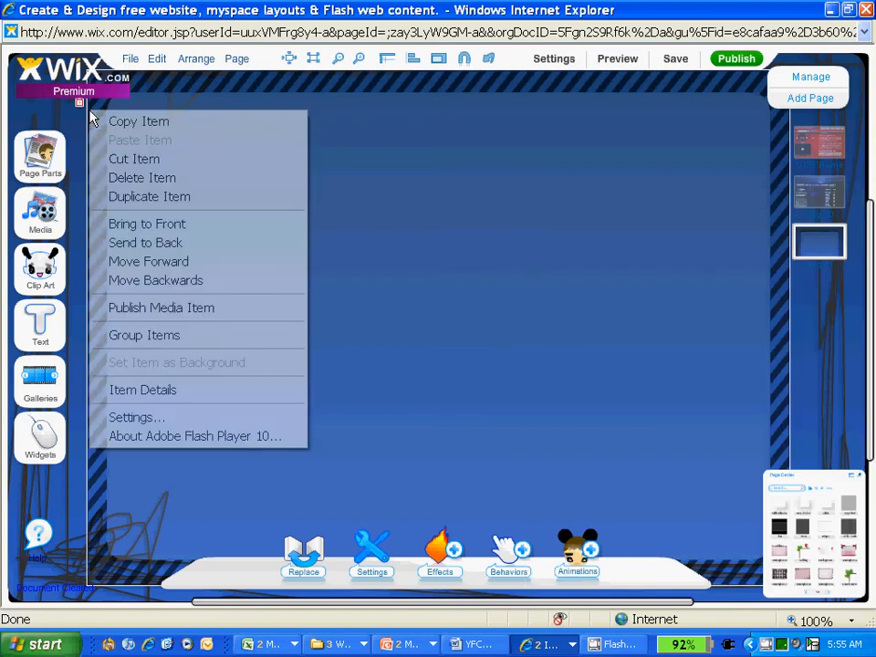
{"action": "left_click", "coordinate": [121, 161]}
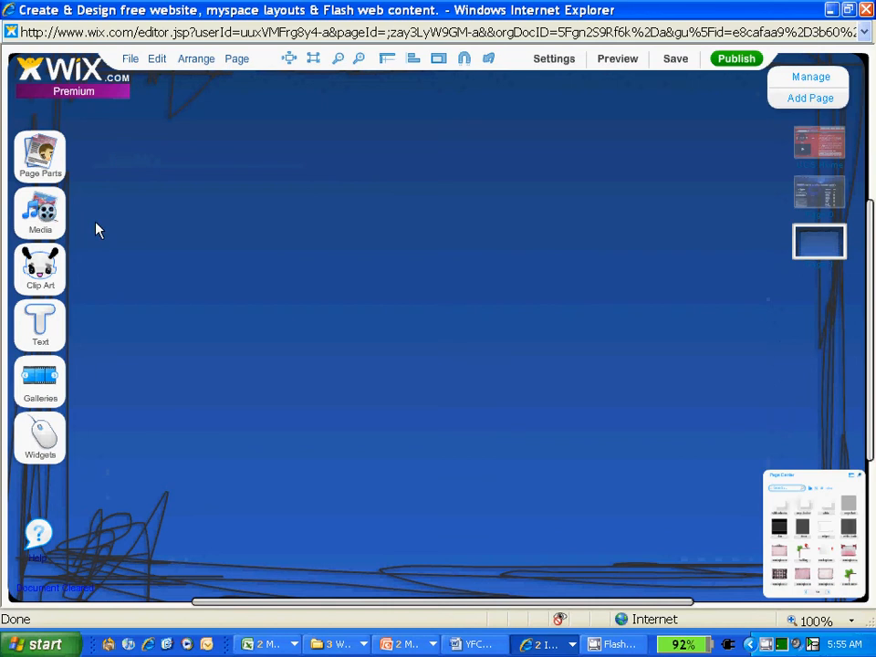
- Add a Mini Page part to the new blue page
{"action": "left_click", "coordinate": [40, 153]}
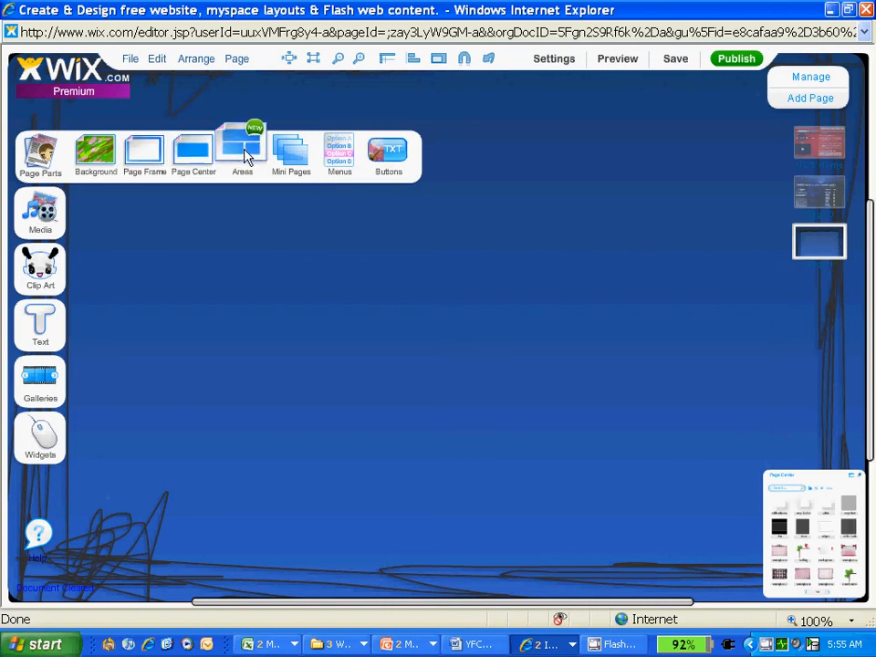
{"action": "left_click", "coordinate": [292, 153]}
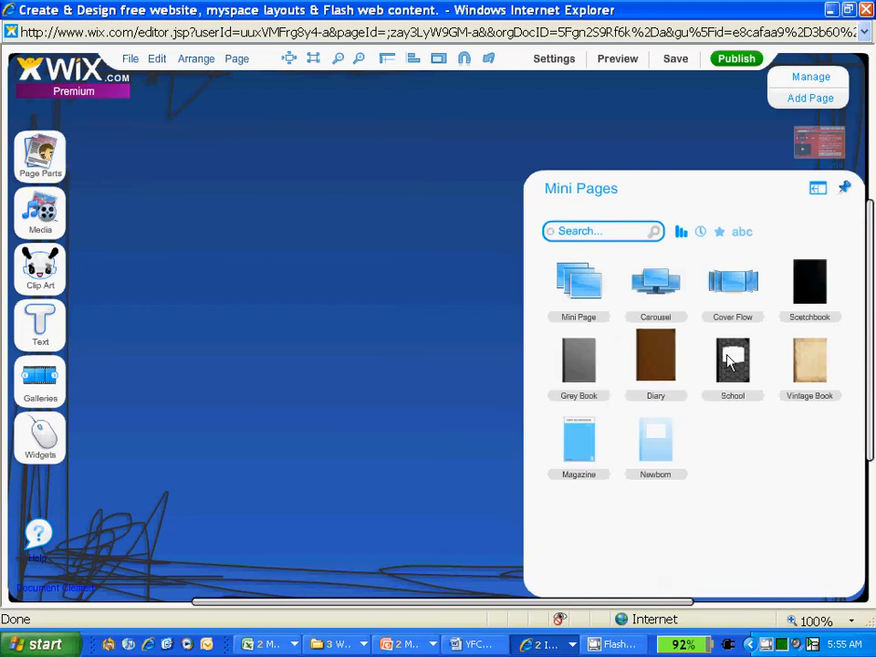
{"action": "left_click", "coordinate": [587, 290]}
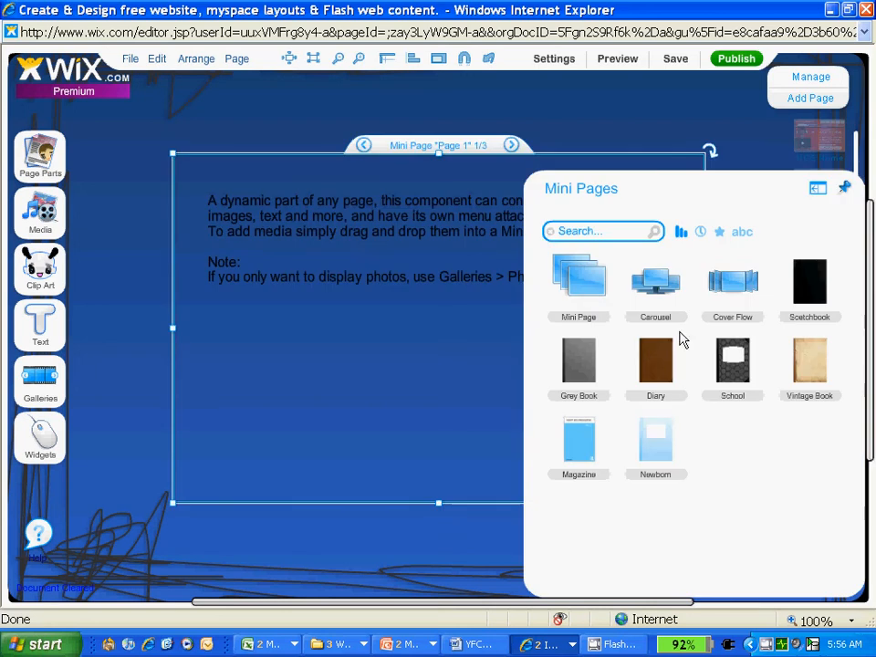
- Replace the placeholder paragraph on the first mini page with "I love football... my team is great"
{"action": "left_click", "coordinate": [420, 238]}
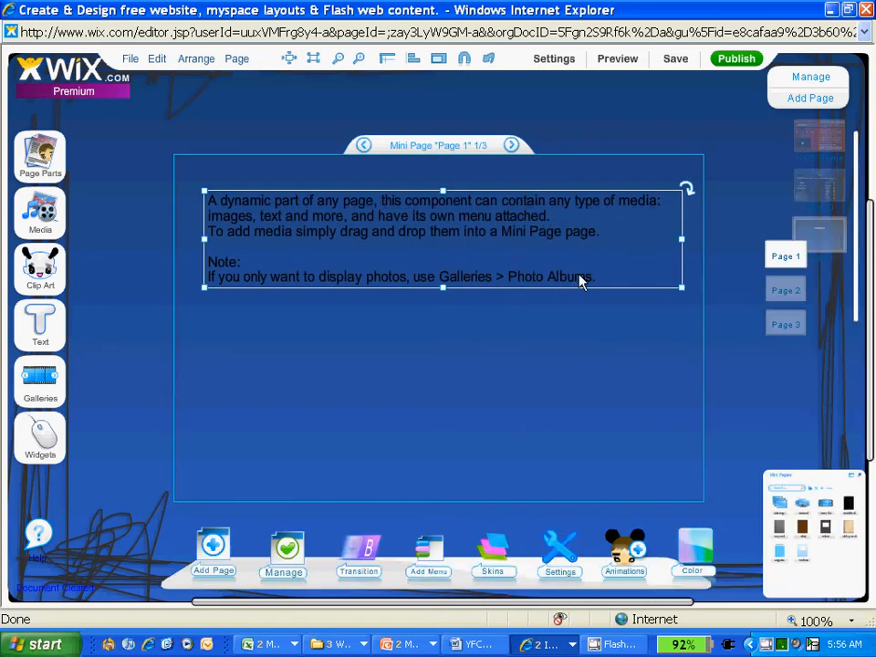
{"action": "double_click", "coordinate": [580, 281]}
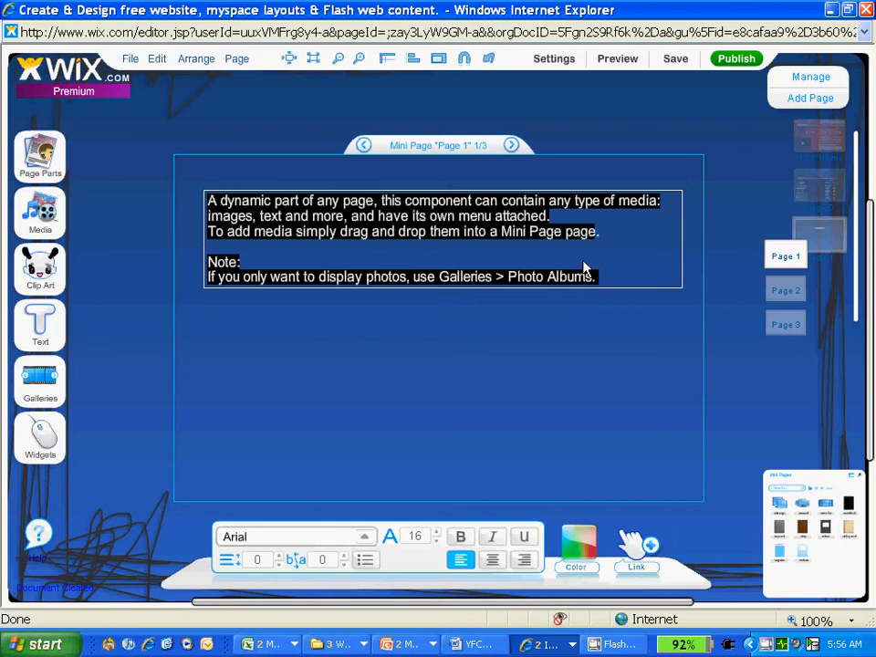
{"action": "key", "text": "BackSpace"}
{"action": "type", "text": "I love "}
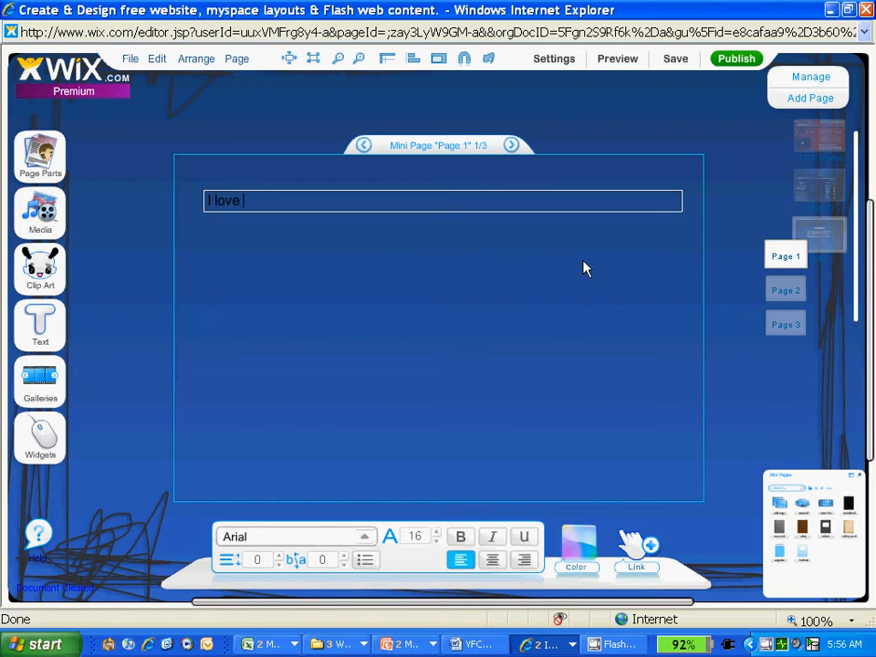
{"action": "type", "text": "football.."}
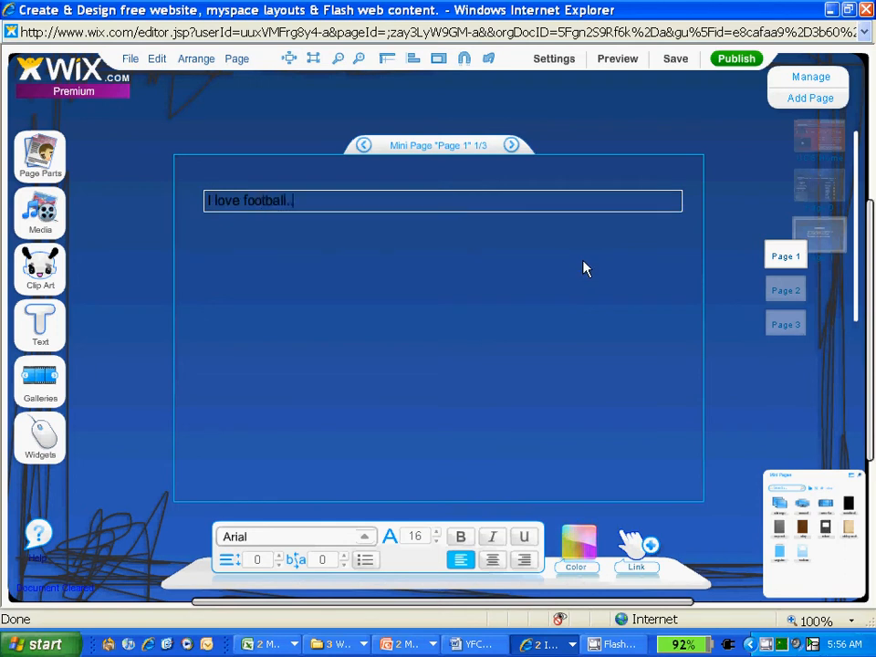
{"action": "type", "text": ". my team is"}
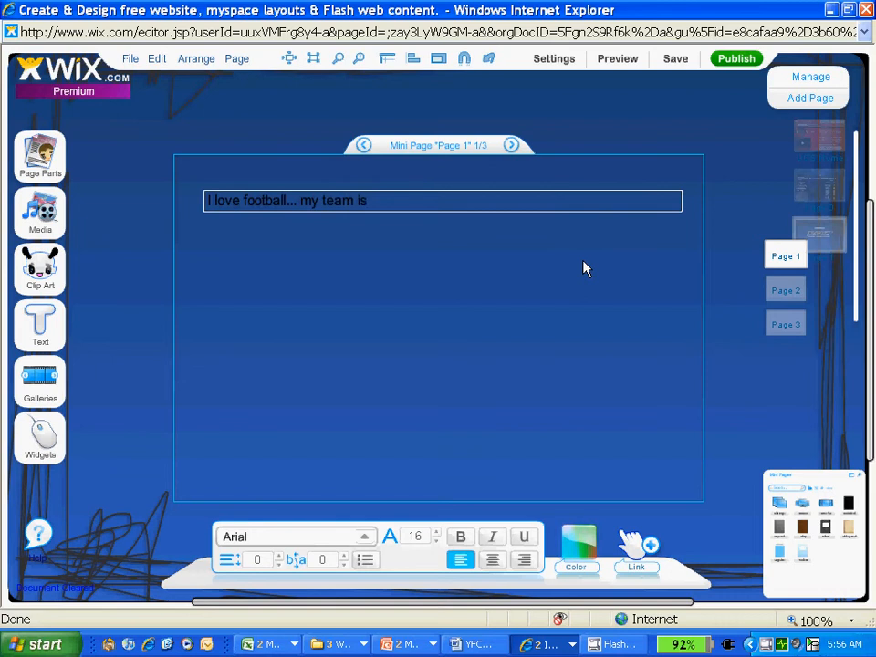
{"action": "type", "text": " great"}
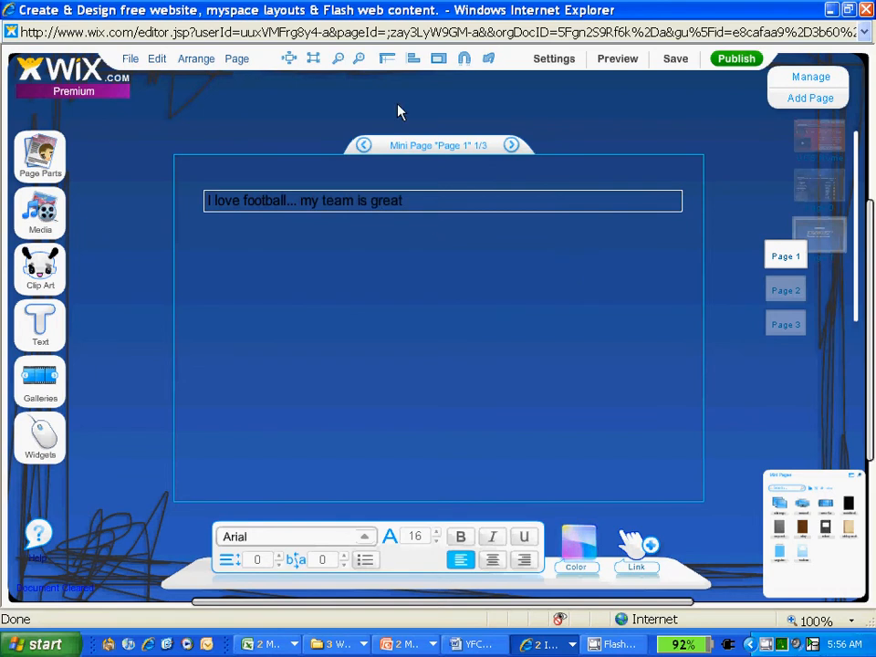
{"action": "left_click", "coordinate": [544, 152]}
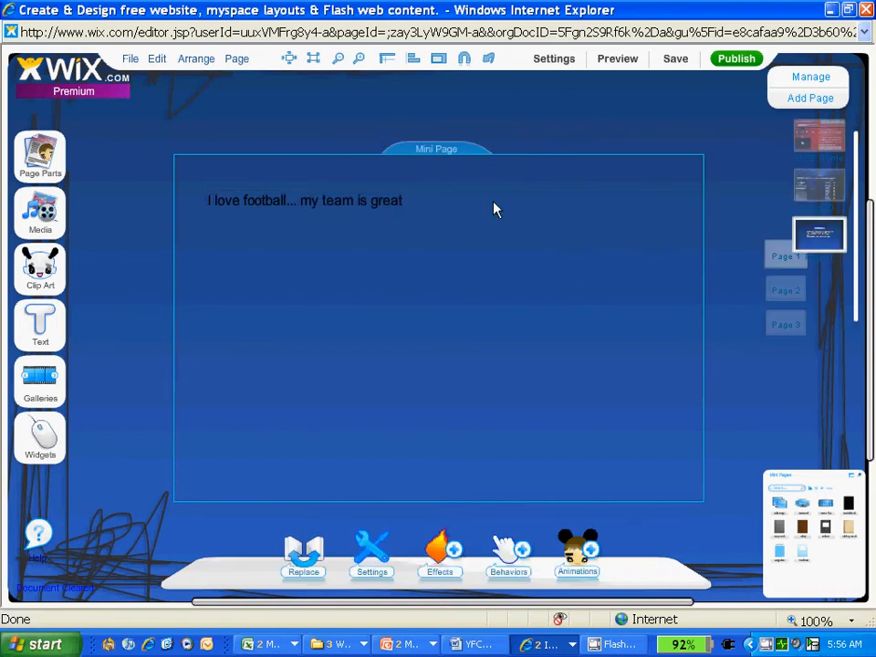
- Switch the mini page part to Page 2 and add a title in the Sandoval font
{"action": "left_click", "coordinate": [489, 204]}
{"action": "left_click", "coordinate": [512, 145]}
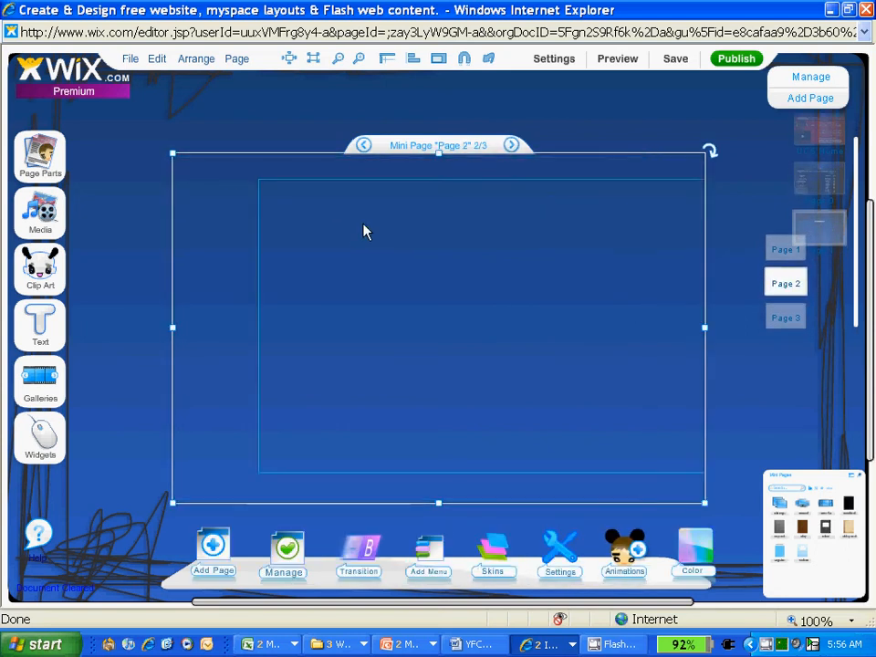
{"action": "left_click", "coordinate": [307, 225]}
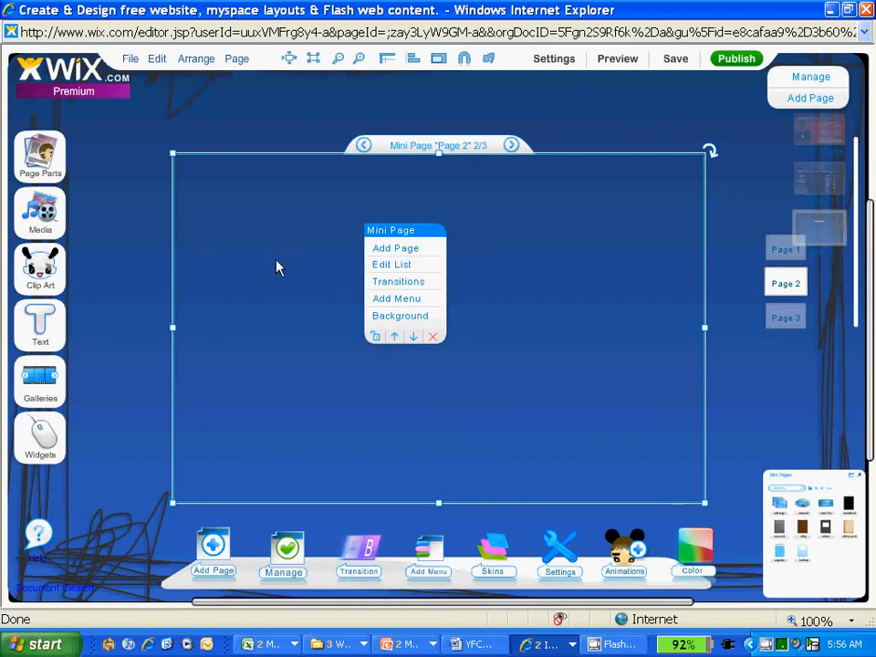
{"action": "mouse_move", "coordinate": [38, 331]}
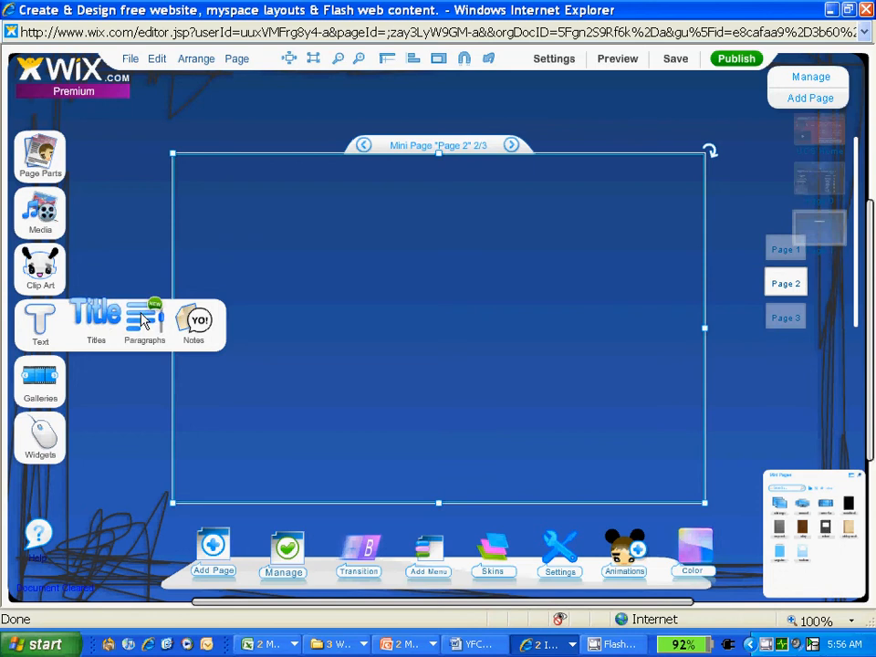
{"action": "left_click", "coordinate": [96, 317]}
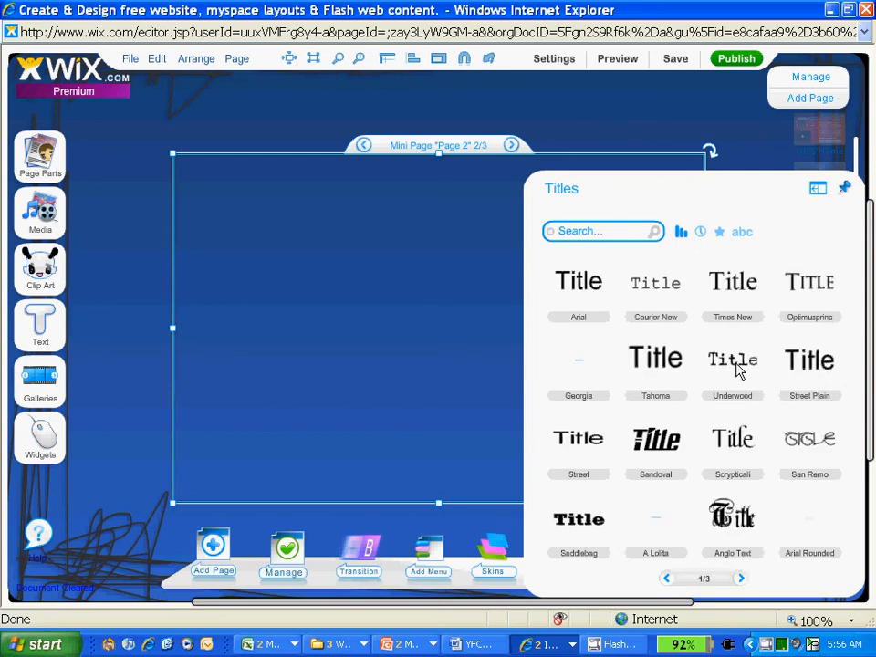
{"action": "left_click", "coordinate": [656, 439]}
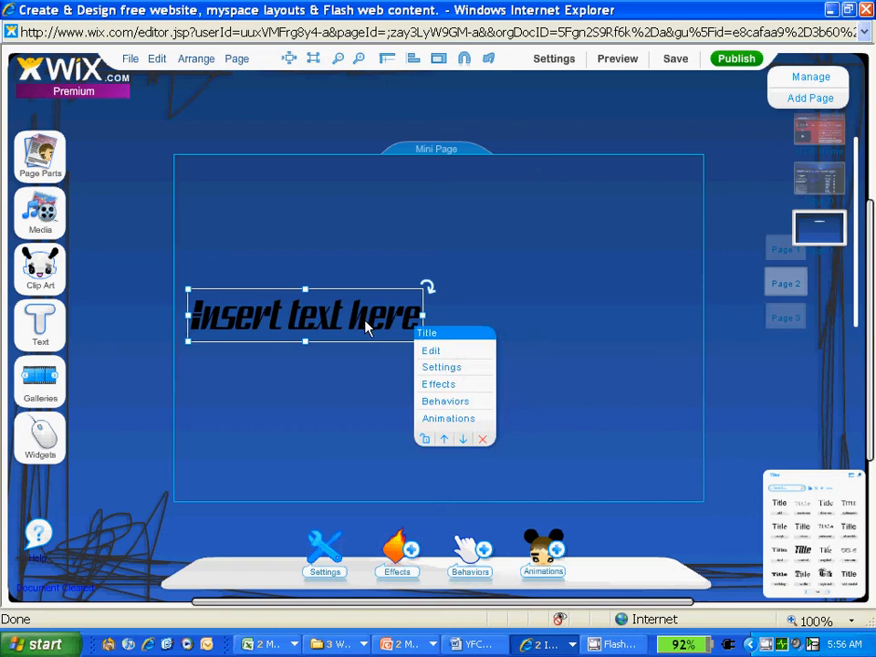
- Change the Sandoval title's text to "Go ravens- all the way"
{"action": "double_click", "coordinate": [366, 329]}
{"action": "type", "text": "G"}
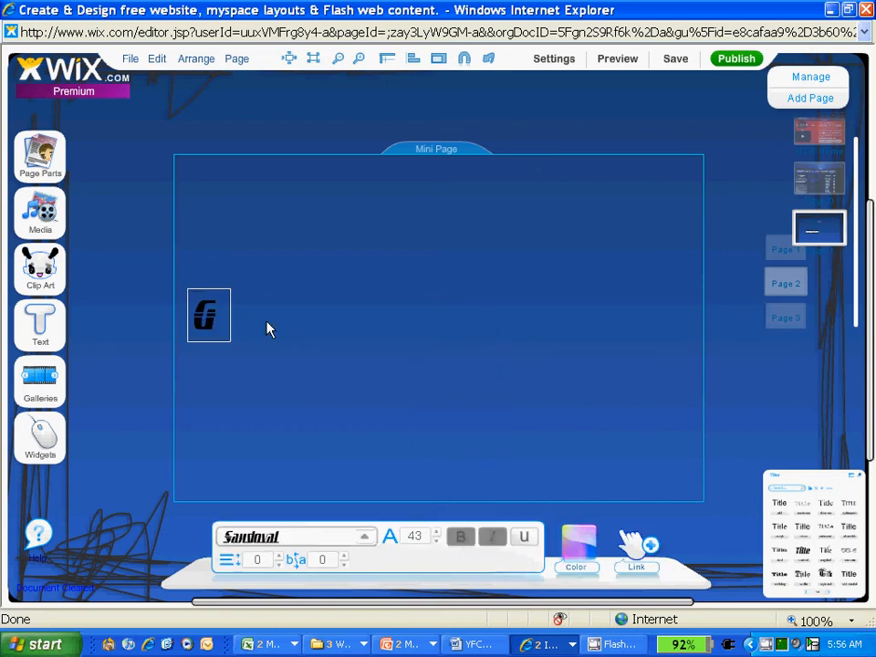
{"action": "type", "text": "o ravens-"}
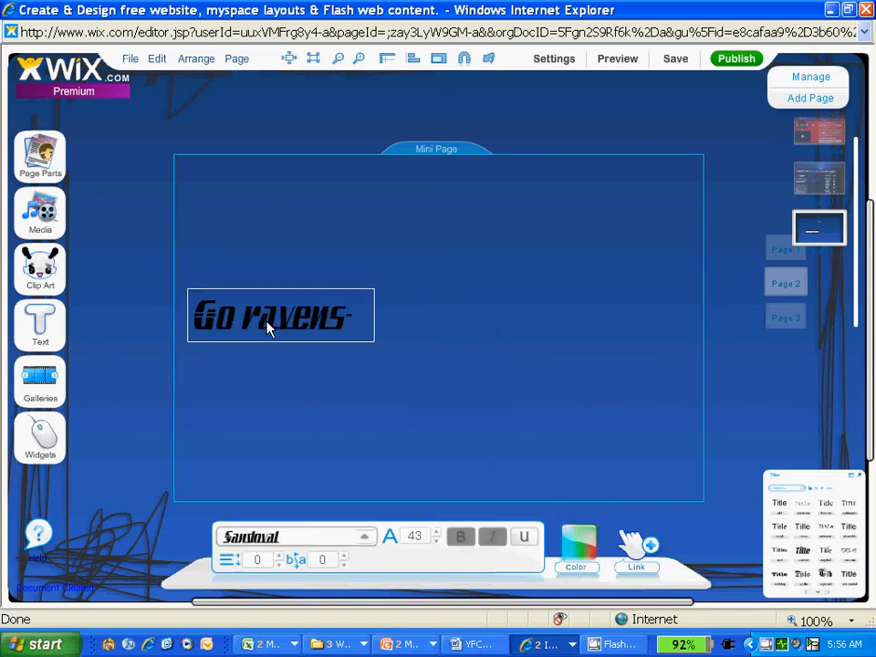
{"action": "type", "text": " all the wa"}
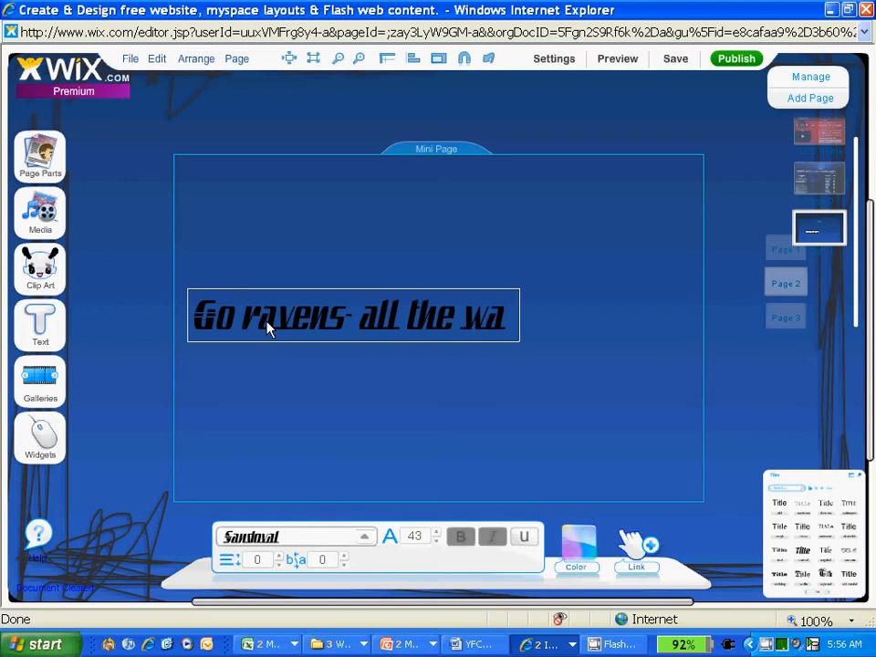
{"action": "type", "text": "y"}
{"action": "left_click", "coordinate": [241, 309]}
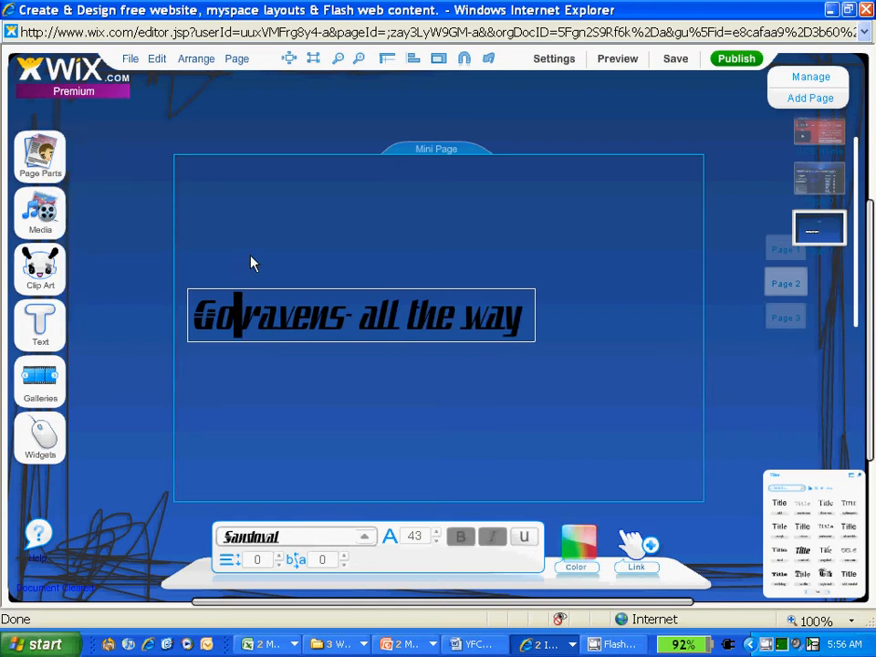
{"action": "left_click", "coordinate": [291, 310]}
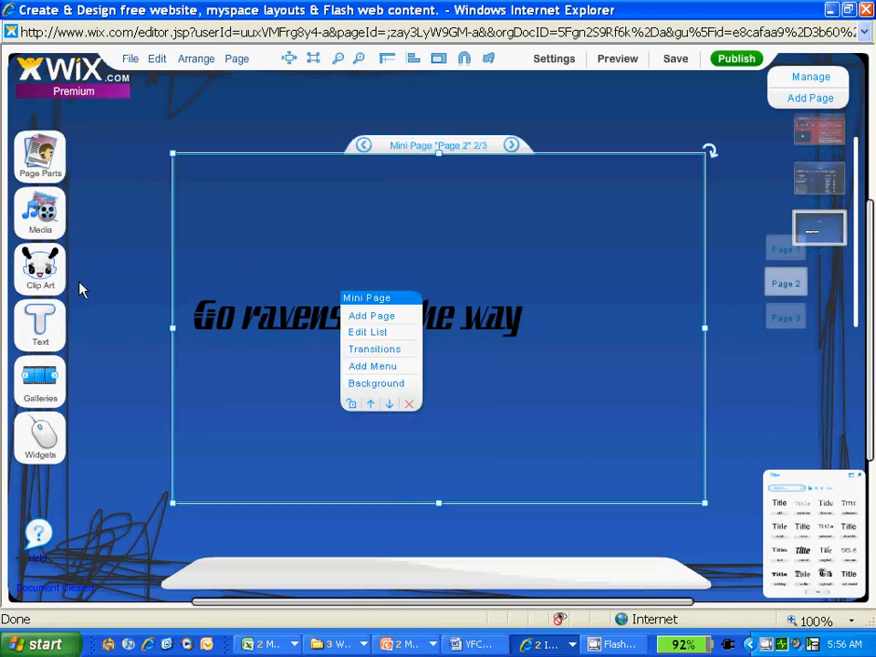
- Look at the YouTube video library with "football" as the search term, without adding a video
{"action": "mouse_move", "coordinate": [49, 216]}
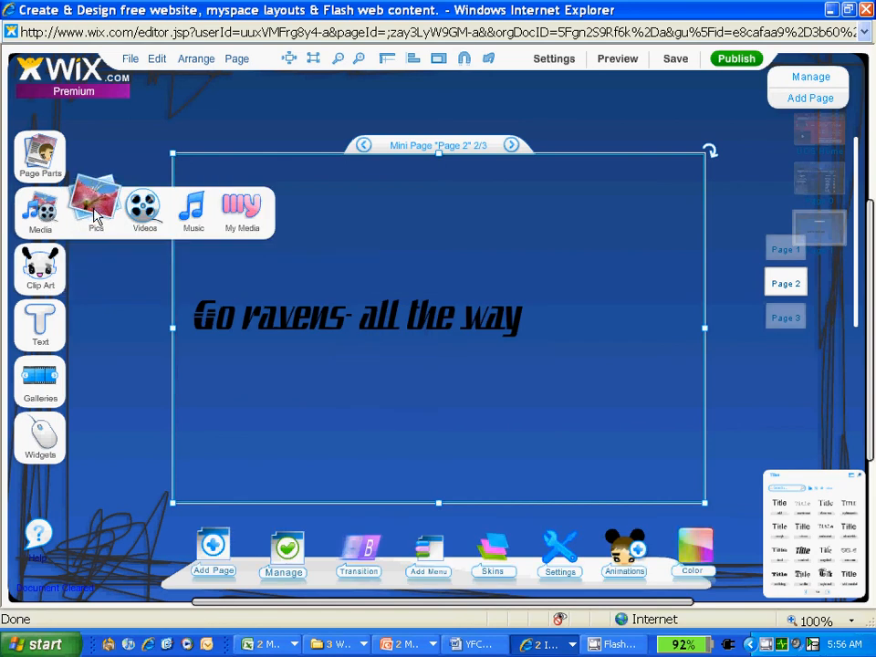
{"action": "left_click", "coordinate": [146, 211]}
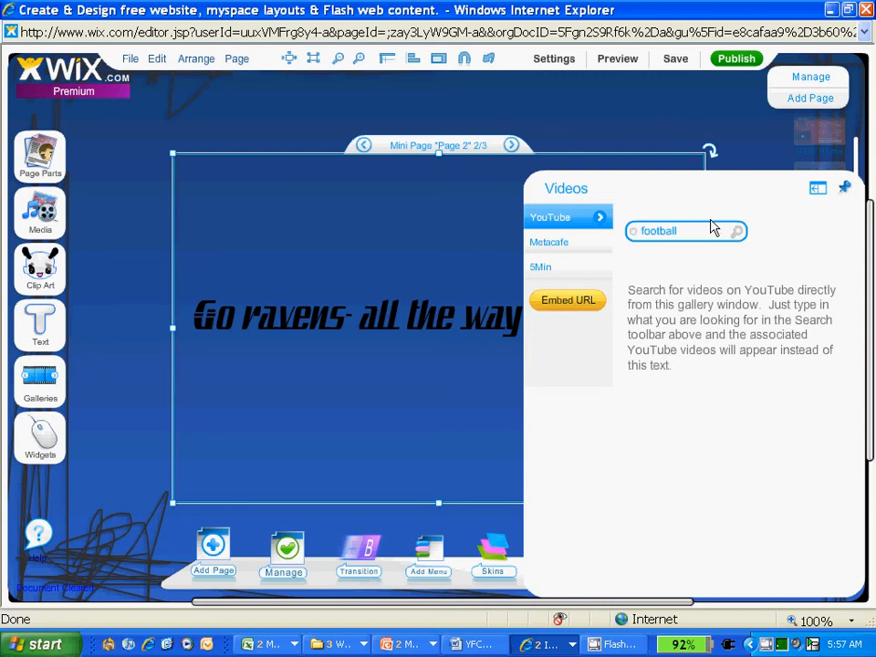
{"action": "left_click", "coordinate": [818, 188]}
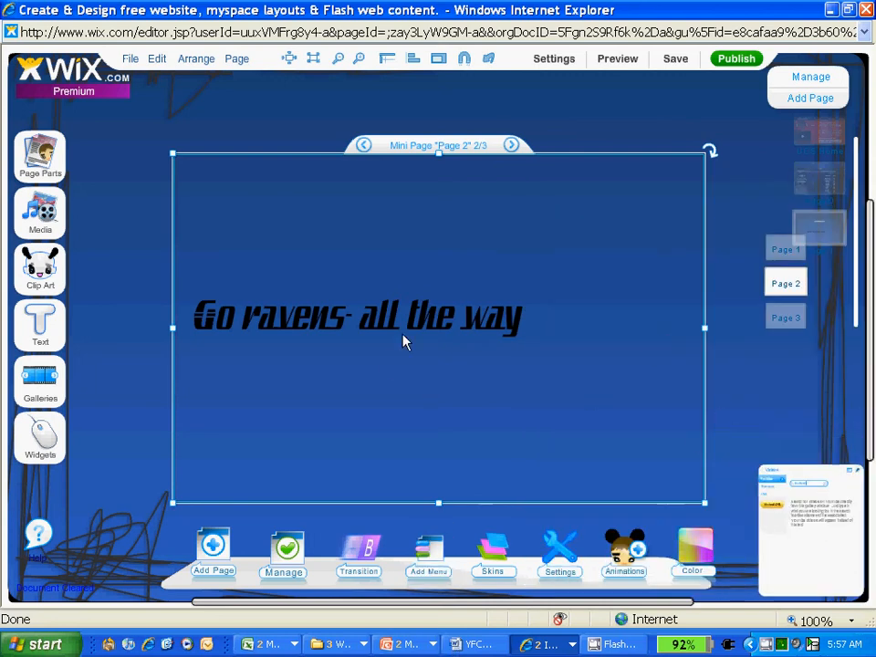
- Insert the trainingstance picture from the uploaded pictures onto mini page 2
{"action": "left_click", "coordinate": [40, 210]}
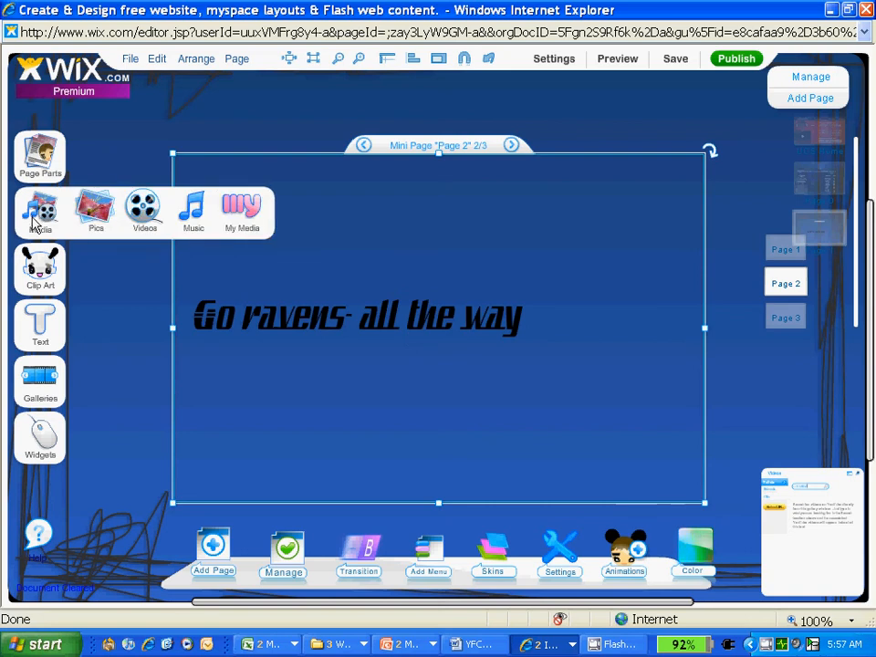
{"action": "left_click", "coordinate": [96, 206]}
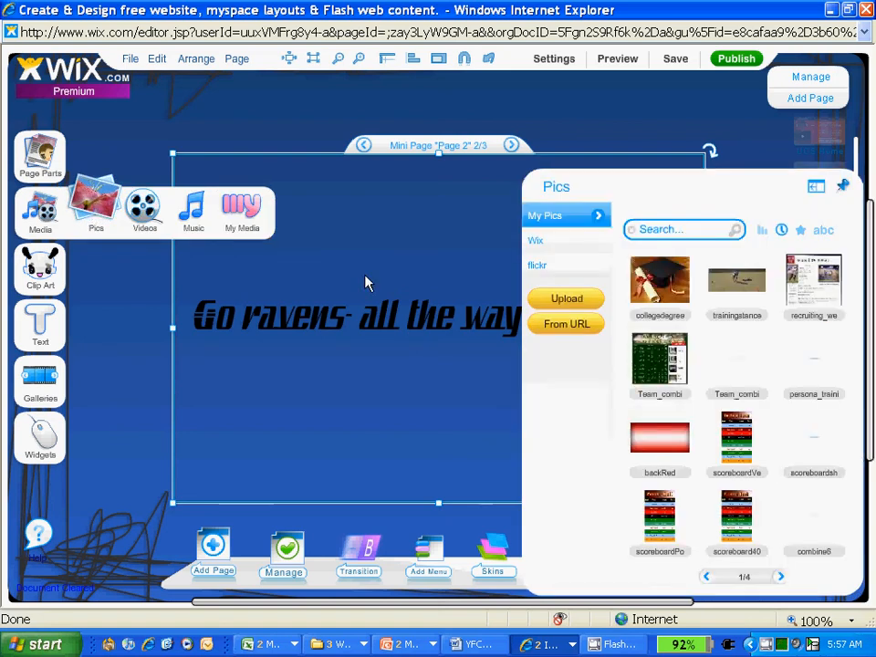
{"action": "left_click", "coordinate": [742, 284]}
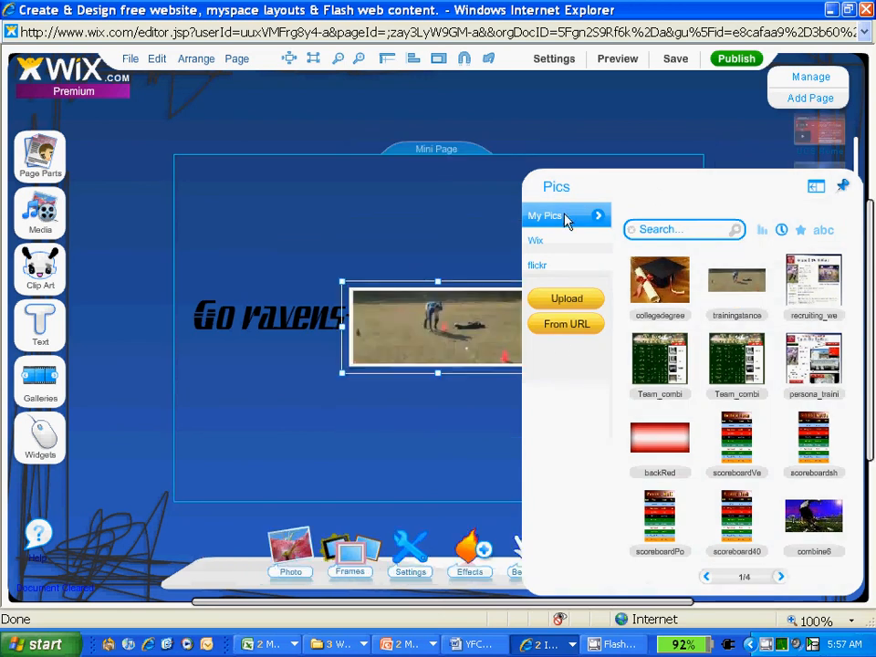
- Move the trainingstance picture below the "Go ravens- all the way" title and enlarge it
{"action": "left_click", "coordinate": [417, 310]}
{"action": "left_click_drag", "start_coordinate": [403, 326], "coordinate": [438, 392]}
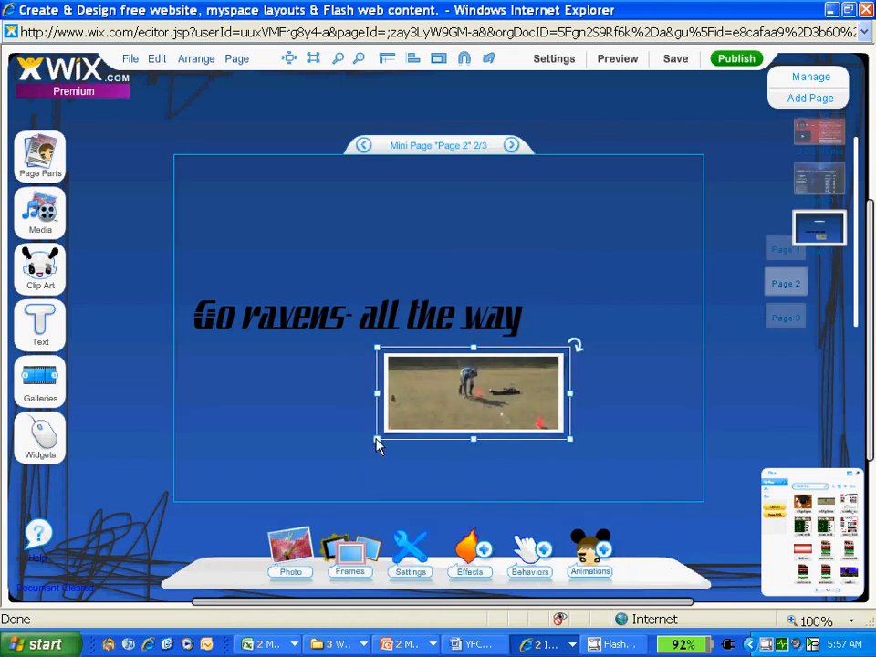
{"action": "left_click_drag", "start_coordinate": [377, 440], "coordinate": [259, 481]}
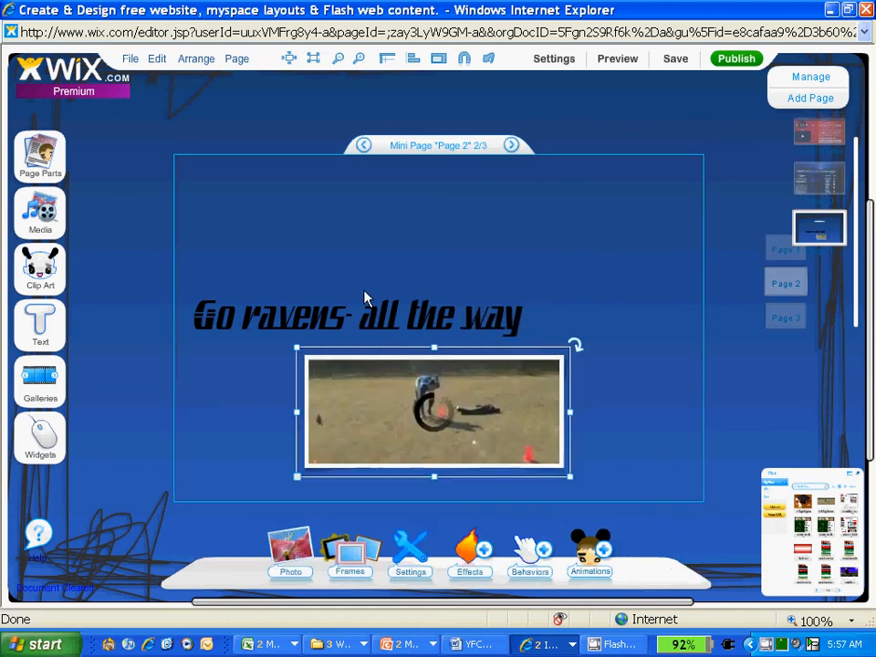
{"action": "left_click", "coordinate": [362, 319]}
- Add the Electric Draw video effect to mini page 2 and send it behind the title and picture
{"action": "mouse_move", "coordinate": [46, 214]}
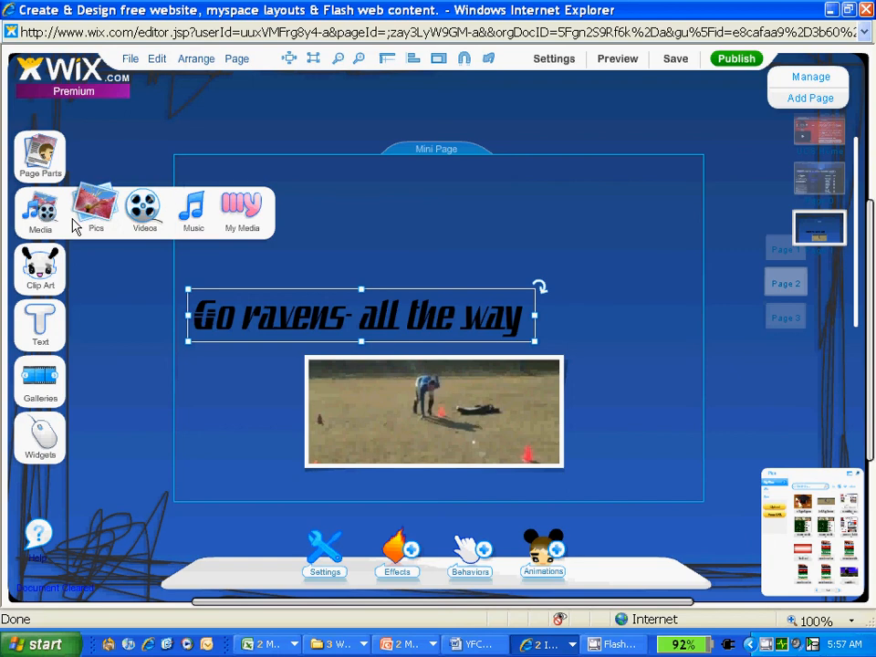
{"action": "mouse_move", "coordinate": [50, 270]}
{"action": "left_click", "coordinate": [246, 265]}
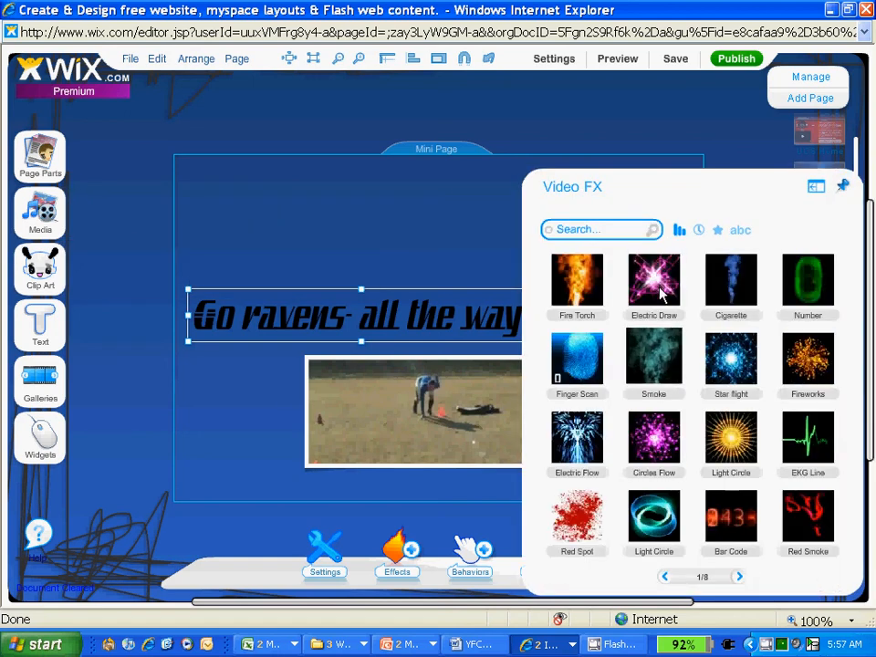
{"action": "left_click", "coordinate": [649, 286]}
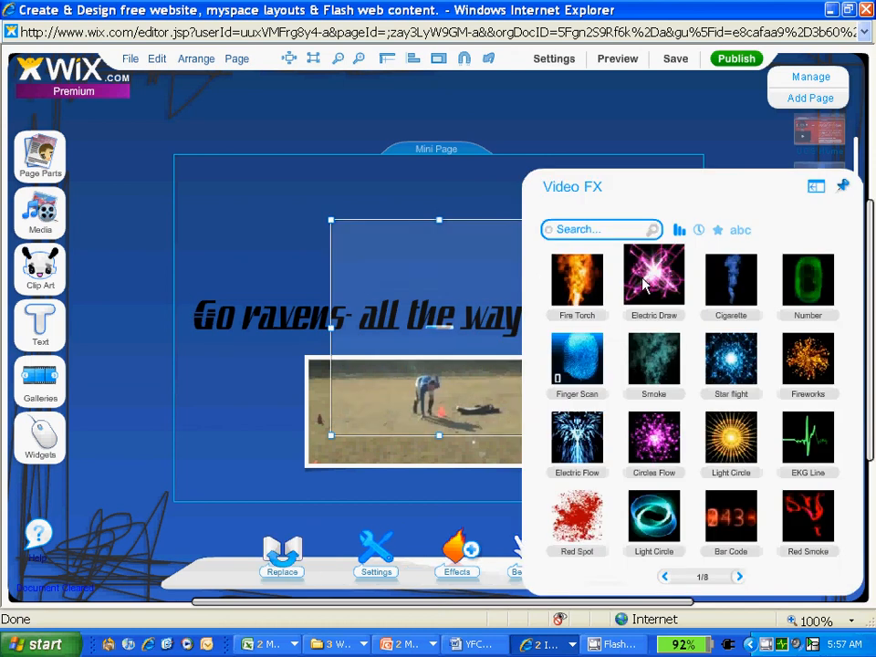
{"action": "right_click", "coordinate": [367, 286]}
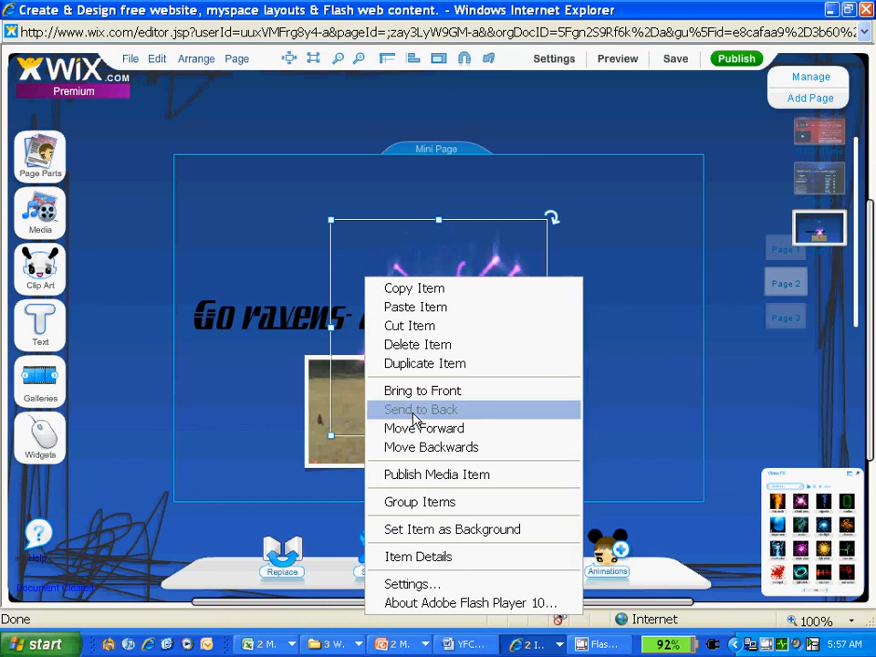
{"action": "left_click", "coordinate": [415, 415]}
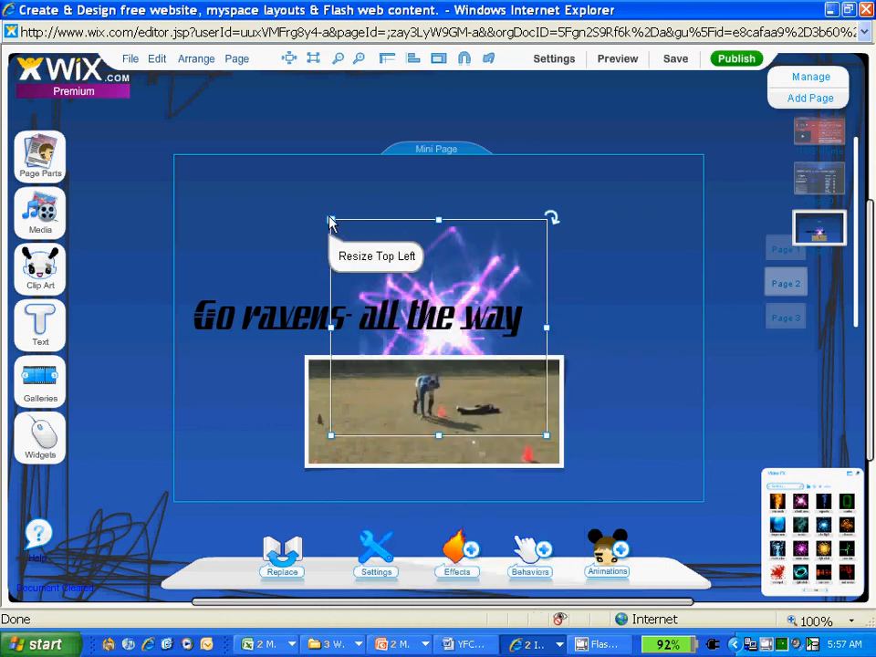
- Enlarge the Electric Draw effect towards its upper-left and lower-right corners so it extends past the picture
{"action": "left_click_drag", "start_coordinate": [330, 222], "coordinate": [321, 211]}
{"action": "left_click_drag", "start_coordinate": [213, 190], "coordinate": [214, 189]}
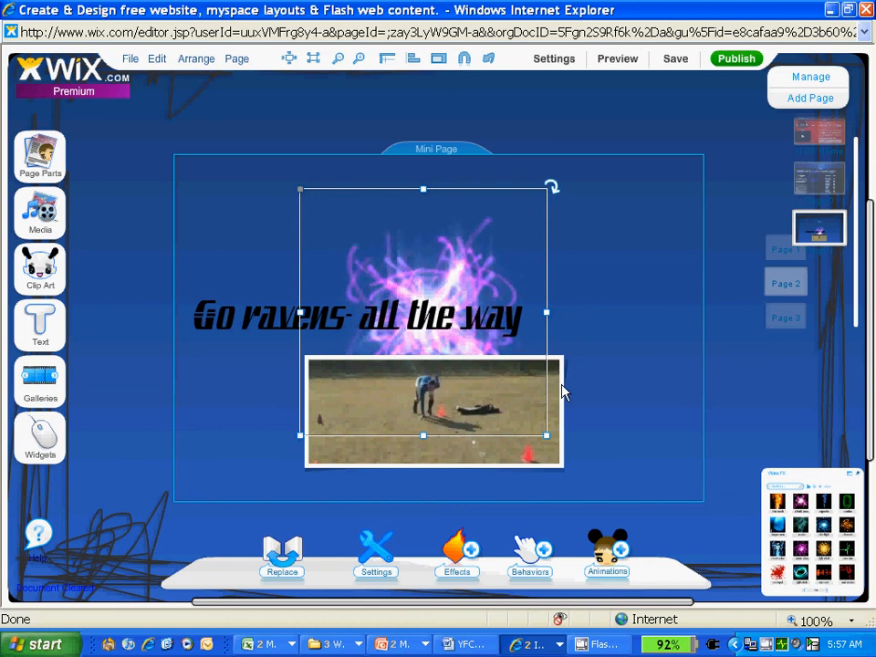
{"action": "left_click_drag", "start_coordinate": [547, 435], "coordinate": [658, 479]}
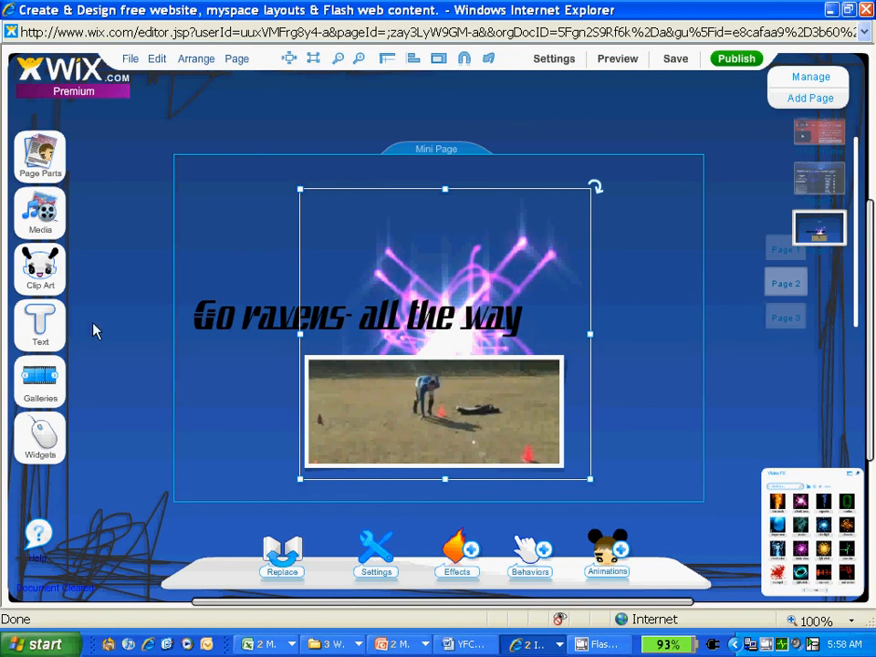
{"action": "left_click", "coordinate": [50, 260]}
{"action": "left_click", "coordinate": [41, 215]}
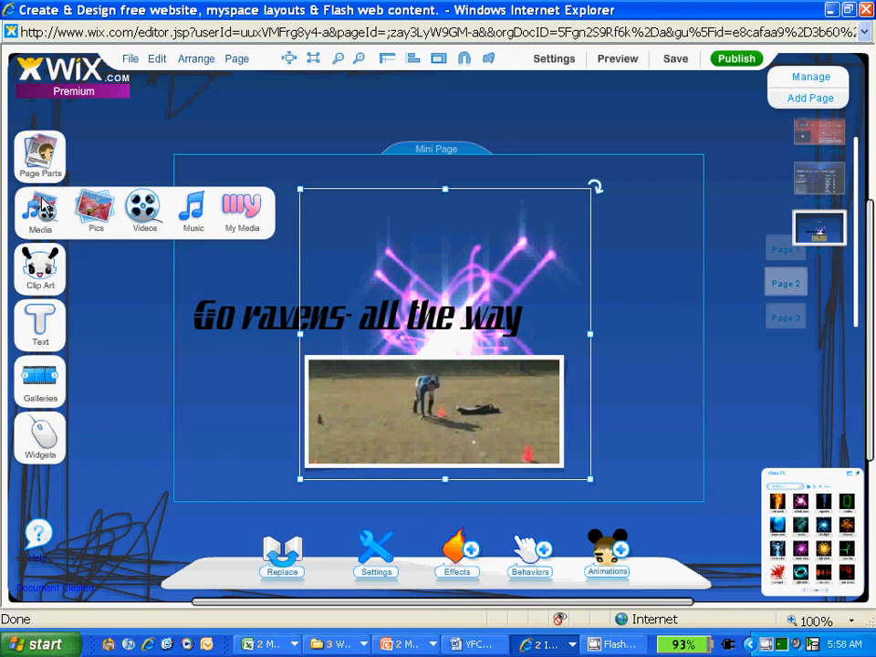
{"action": "left_click", "coordinate": [34, 278]}
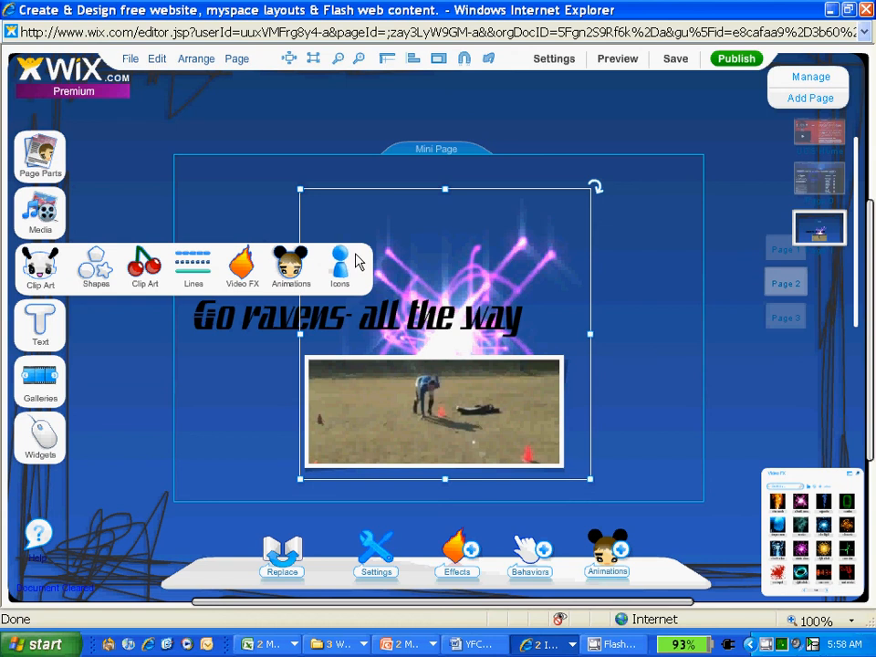
{"action": "left_click", "coordinate": [41, 343]}
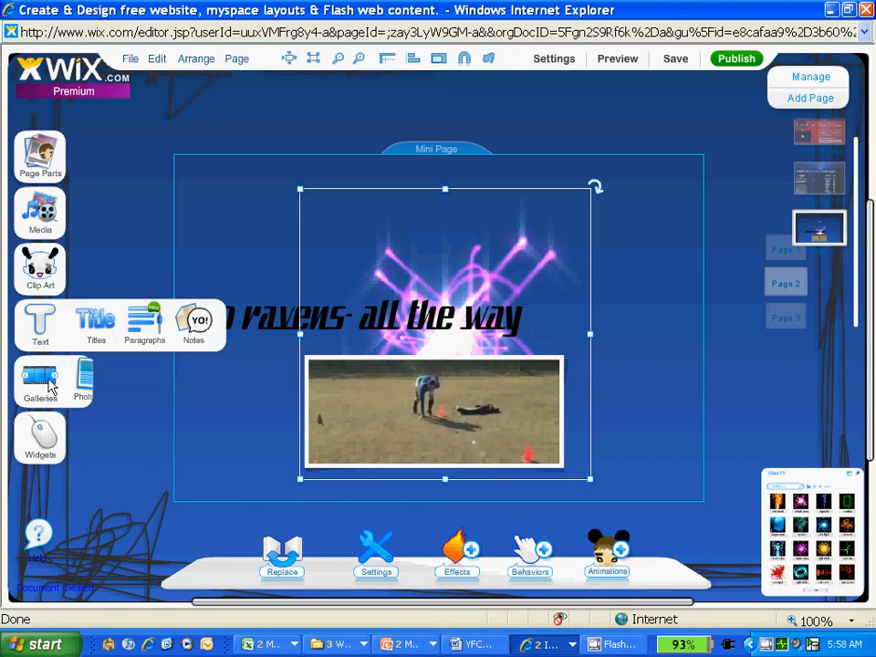
{"action": "left_click", "coordinate": [40, 379]}
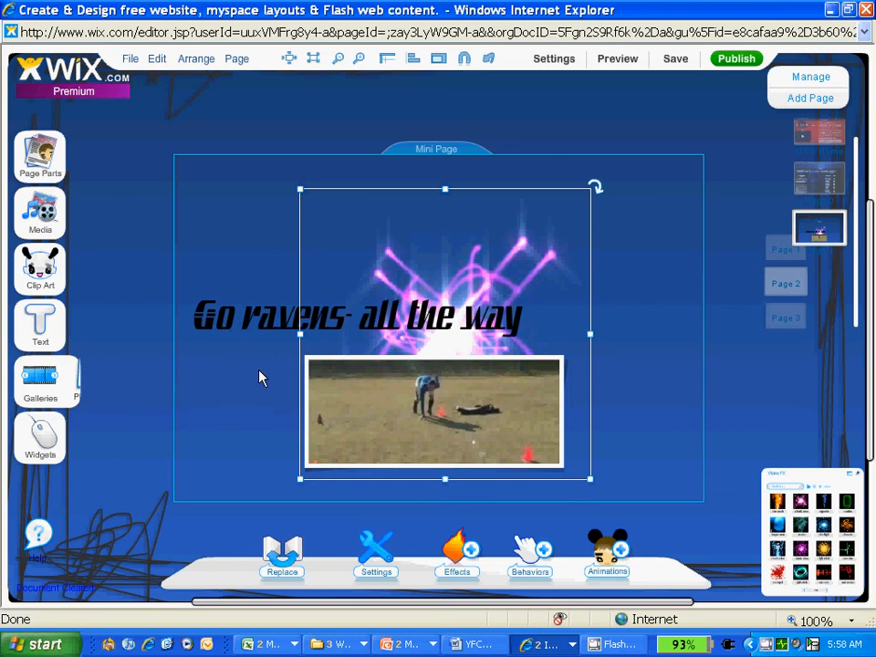
{"action": "left_click", "coordinate": [42, 442]}
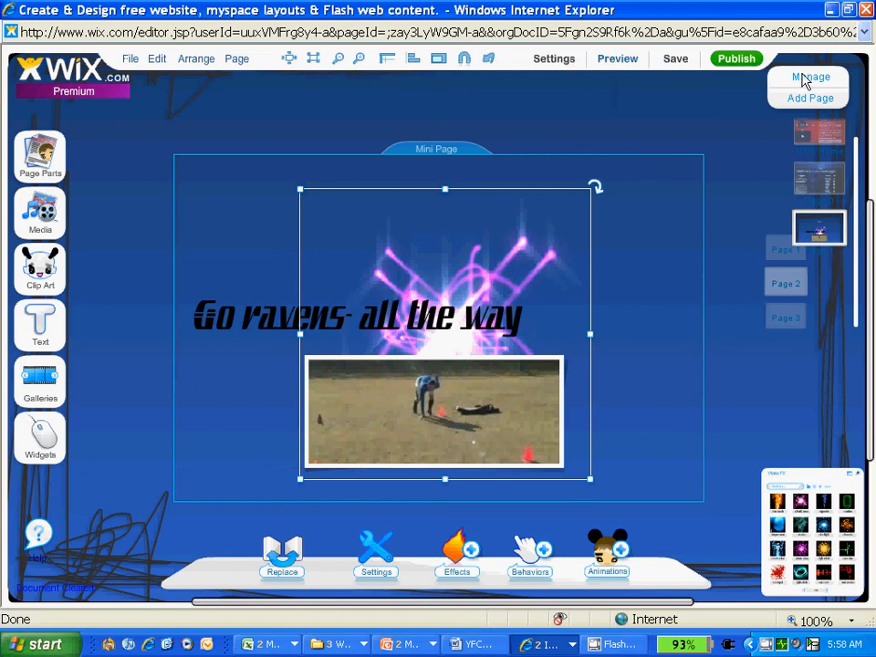
- Switch from the mini page to the site's UCS Home page
{"action": "left_click", "coordinate": [796, 133]}
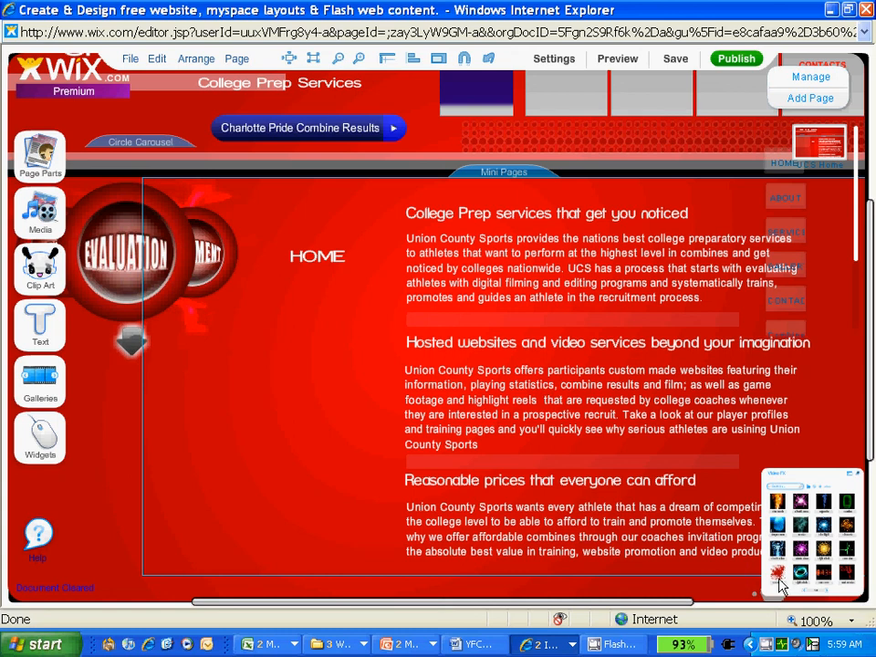
{"action": "right_click", "coordinate": [765, 645]}
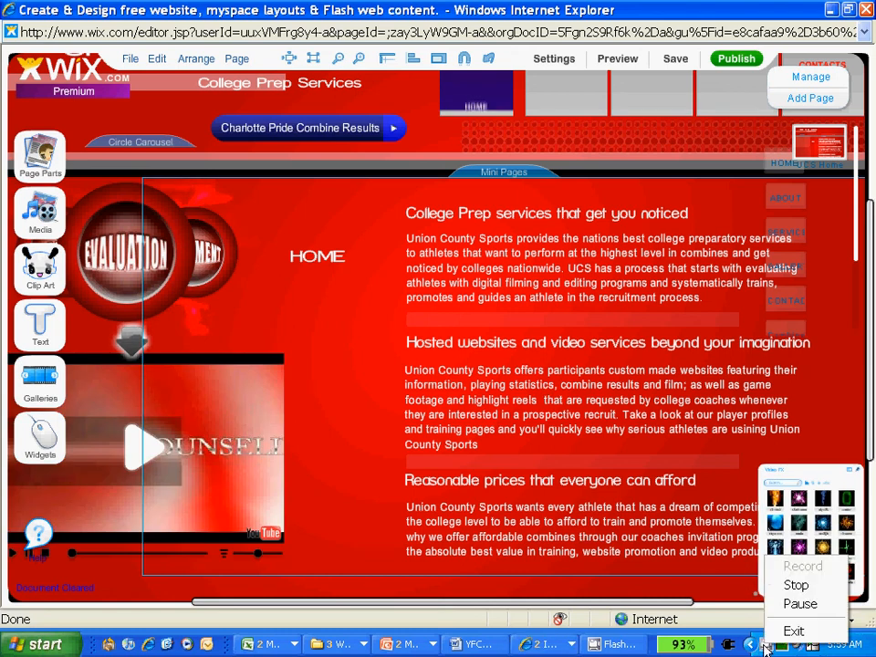